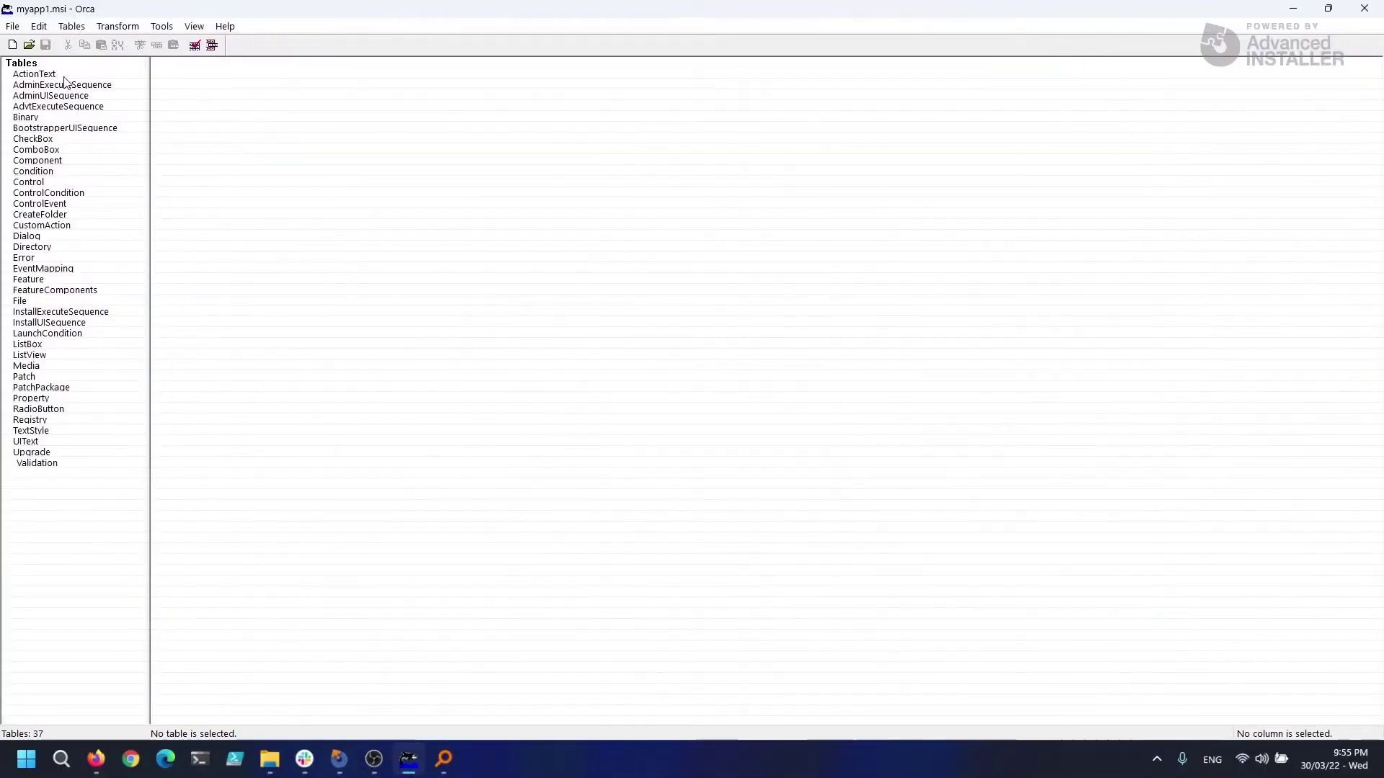
- Browse the ActionText, AdminExecuteSequence, File (selecting SampleRedirect.exe) and Media tables of myapp1.msi
{"action": "left_click", "coordinate": [62, 75]}
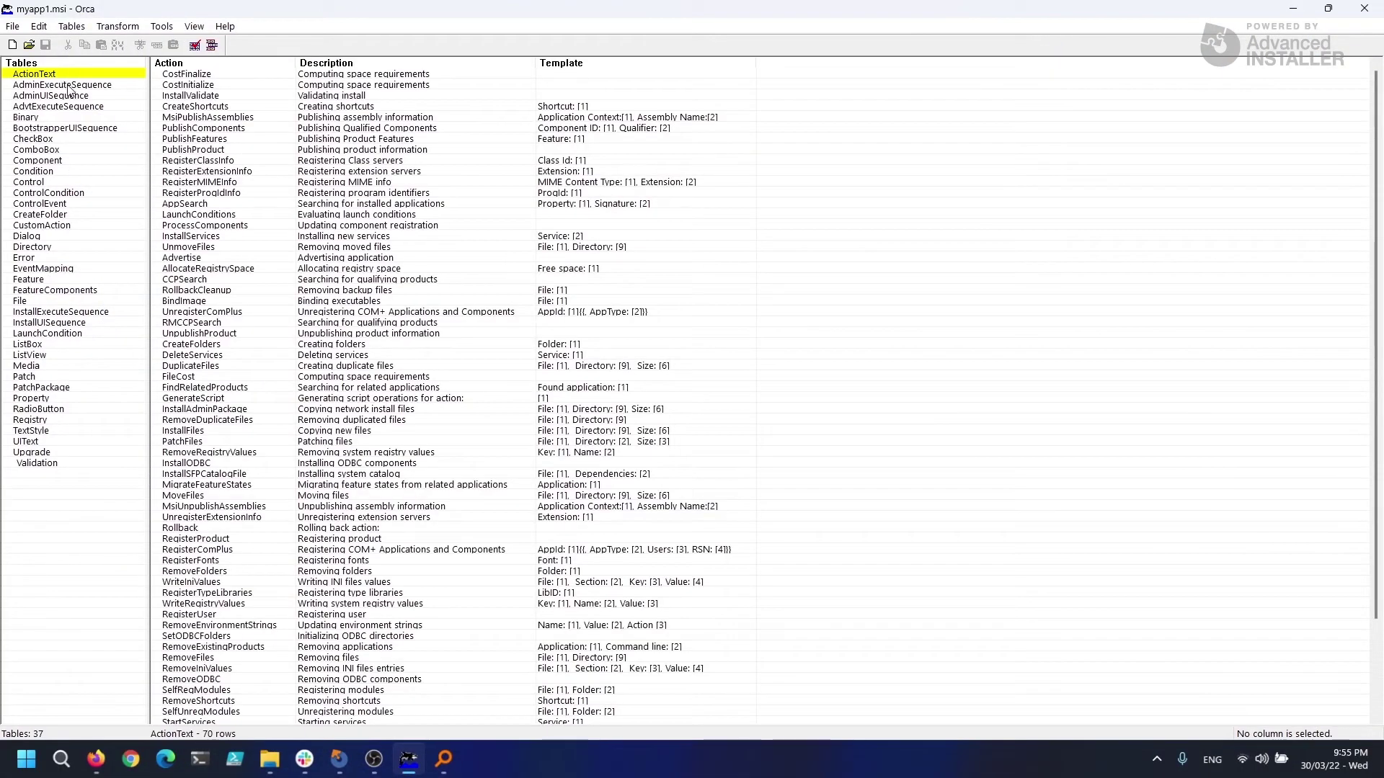
{"action": "left_click", "coordinate": [68, 86]}
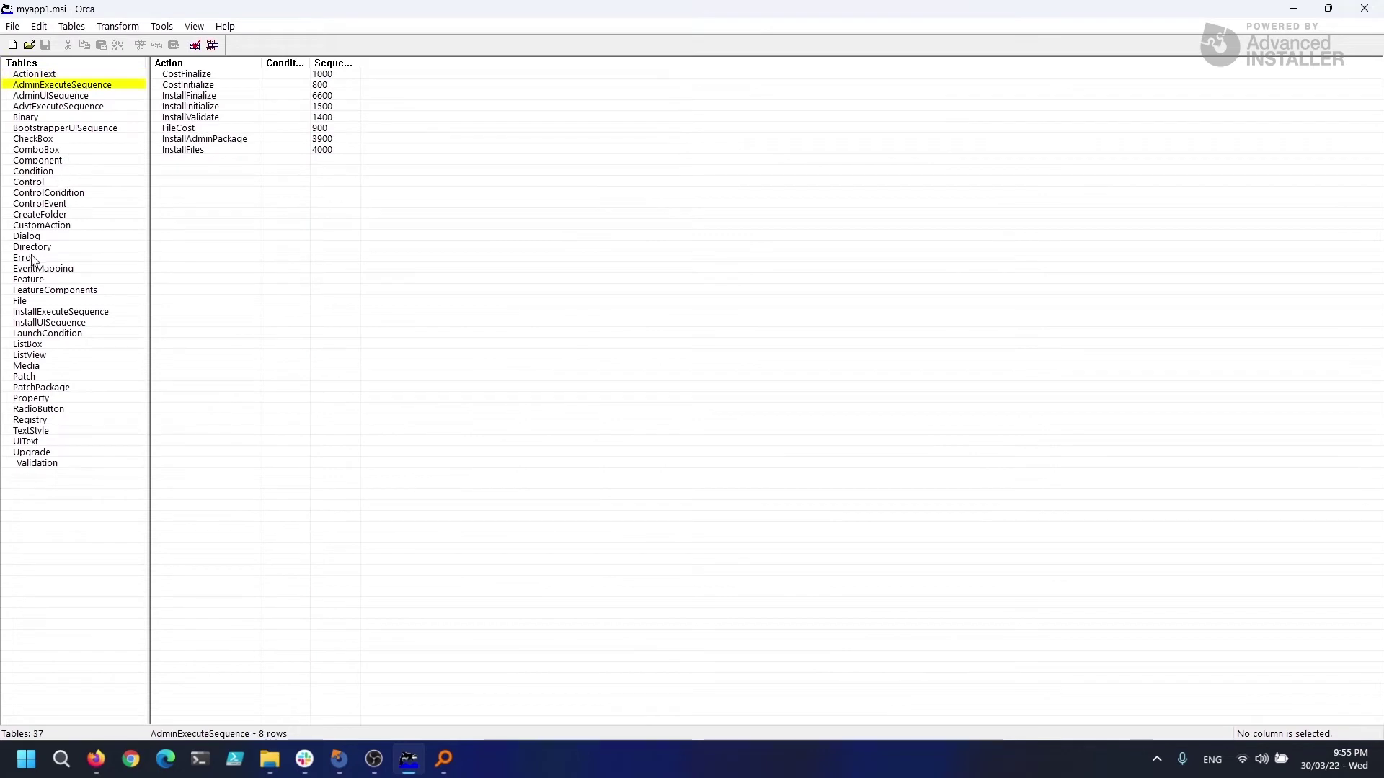
{"action": "left_click", "coordinate": [34, 302]}
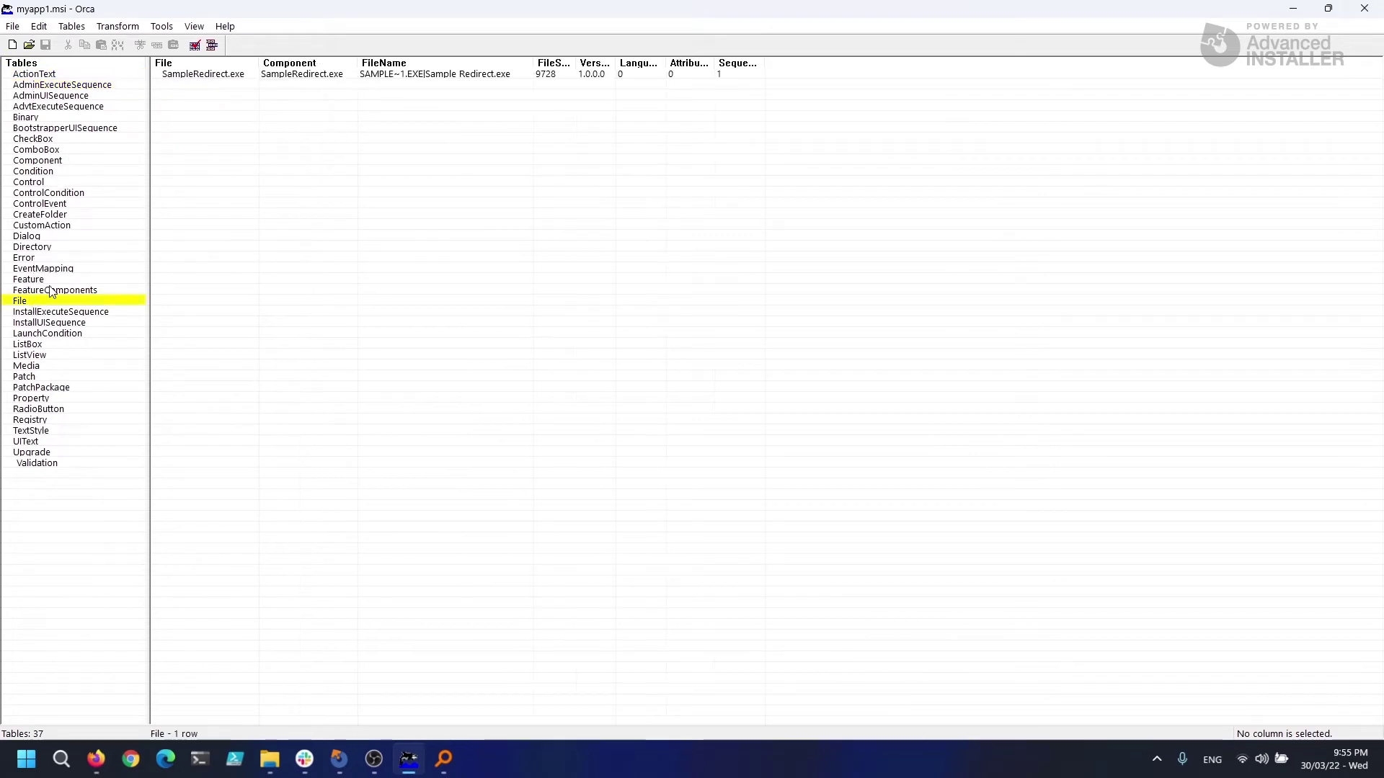
{"action": "left_click", "coordinate": [206, 82]}
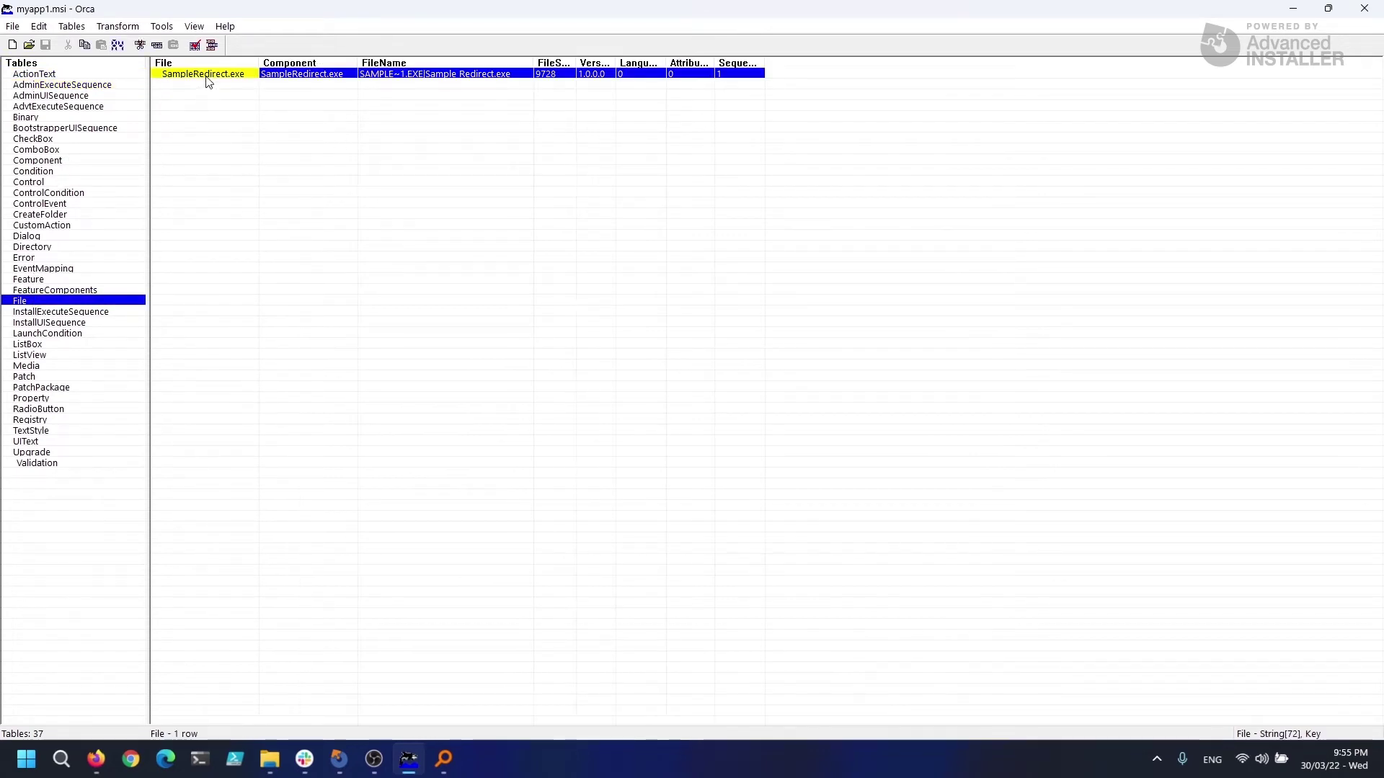
{"action": "left_click", "coordinate": [47, 366]}
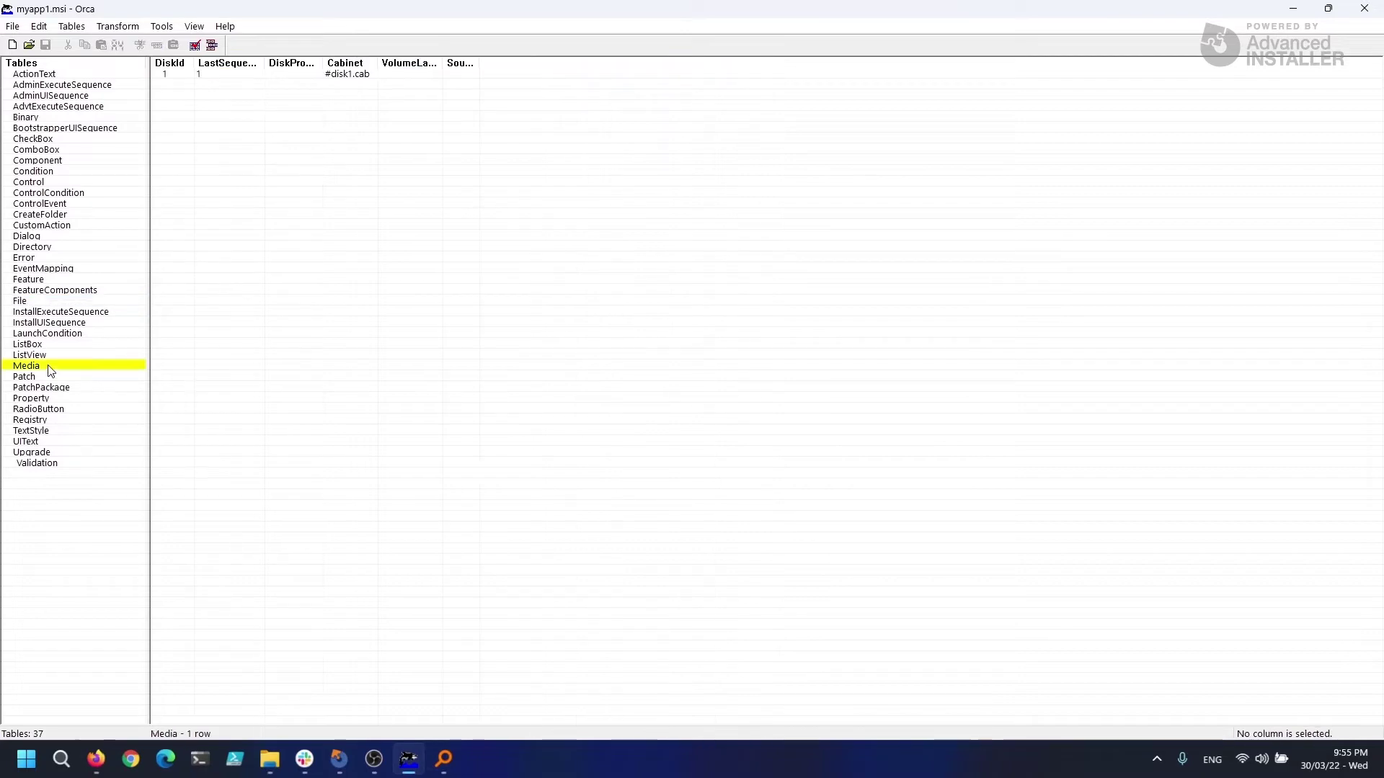
- Abandon Apply Transform, start a New Transform on myapp1.msi, and view its ActionText table
{"action": "left_click", "coordinate": [119, 27]}
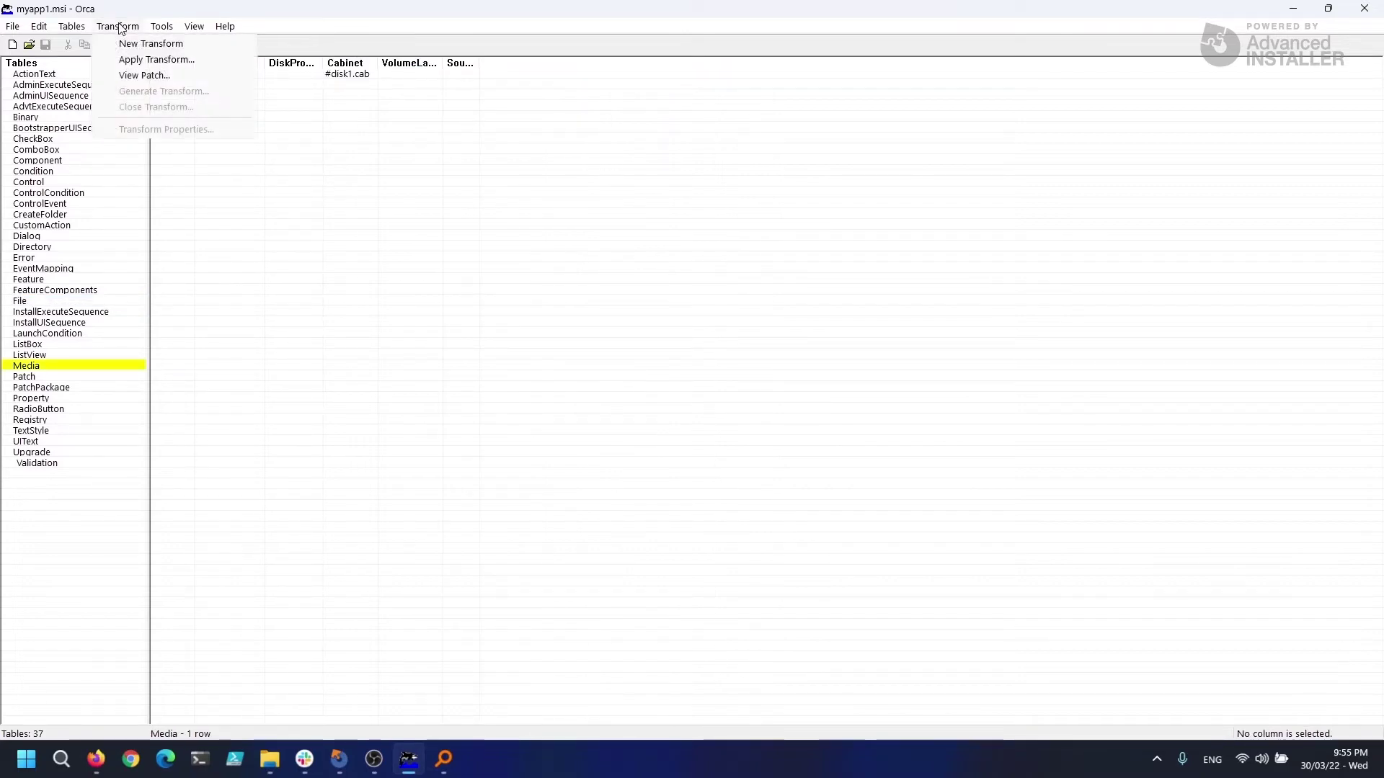
{"action": "left_click", "coordinate": [152, 61]}
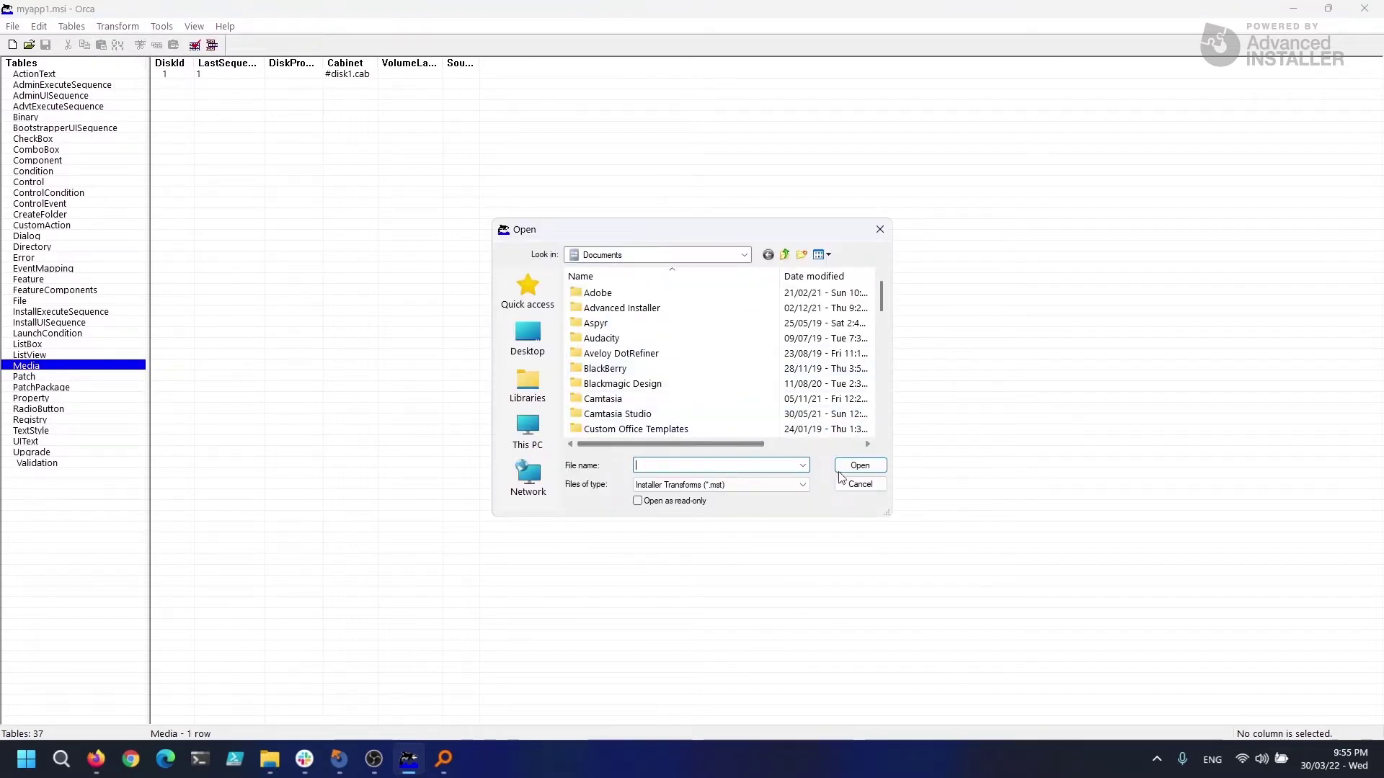
{"action": "left_click", "coordinate": [854, 487]}
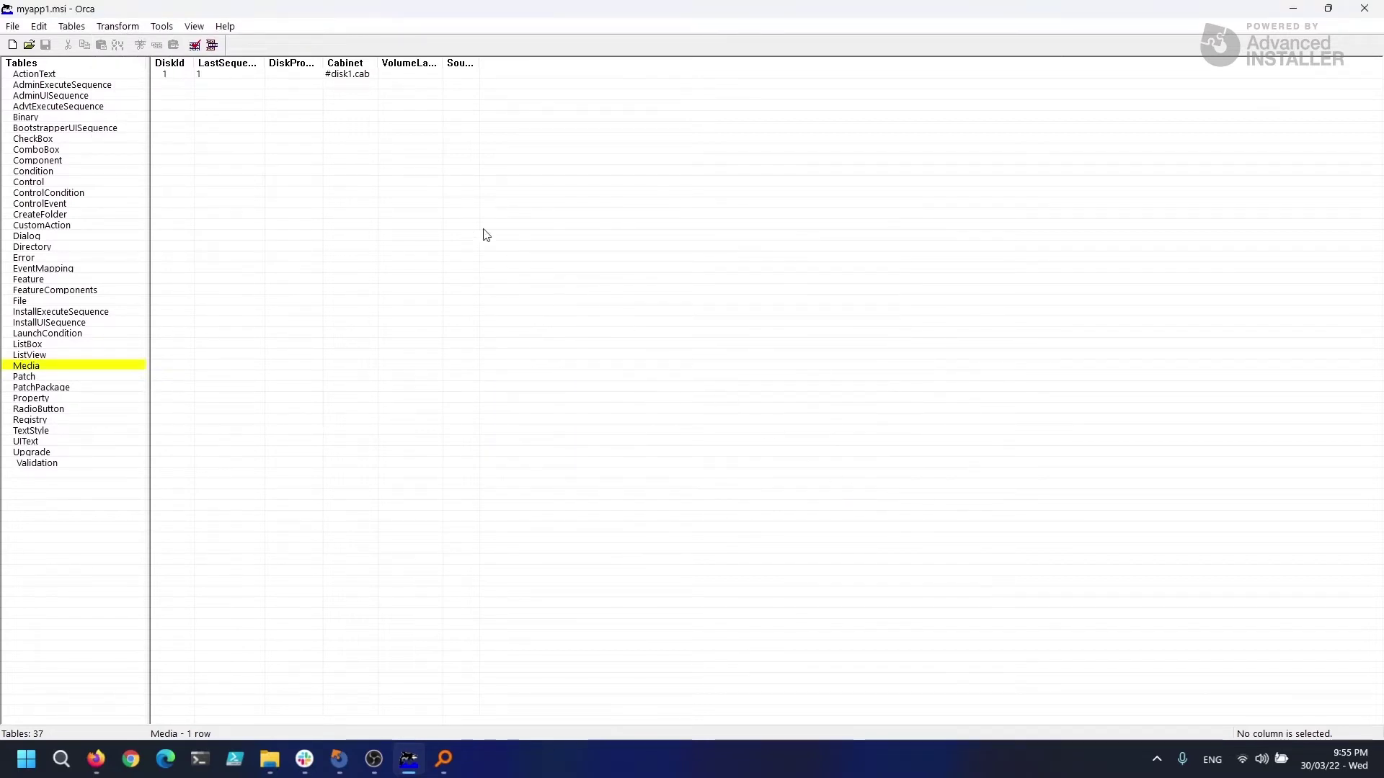
{"action": "left_click", "coordinate": [134, 30]}
{"action": "left_click", "coordinate": [141, 43]}
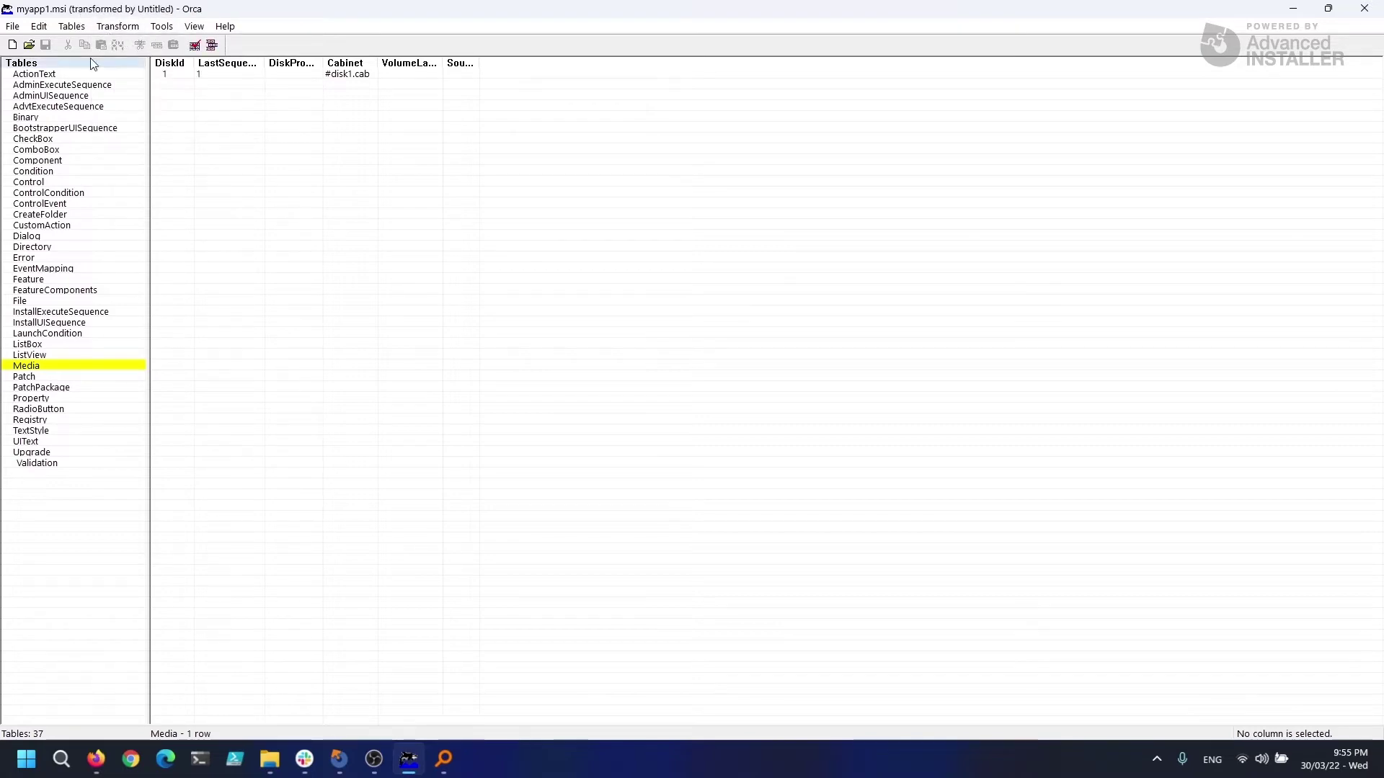
{"action": "left_click", "coordinate": [54, 76]}
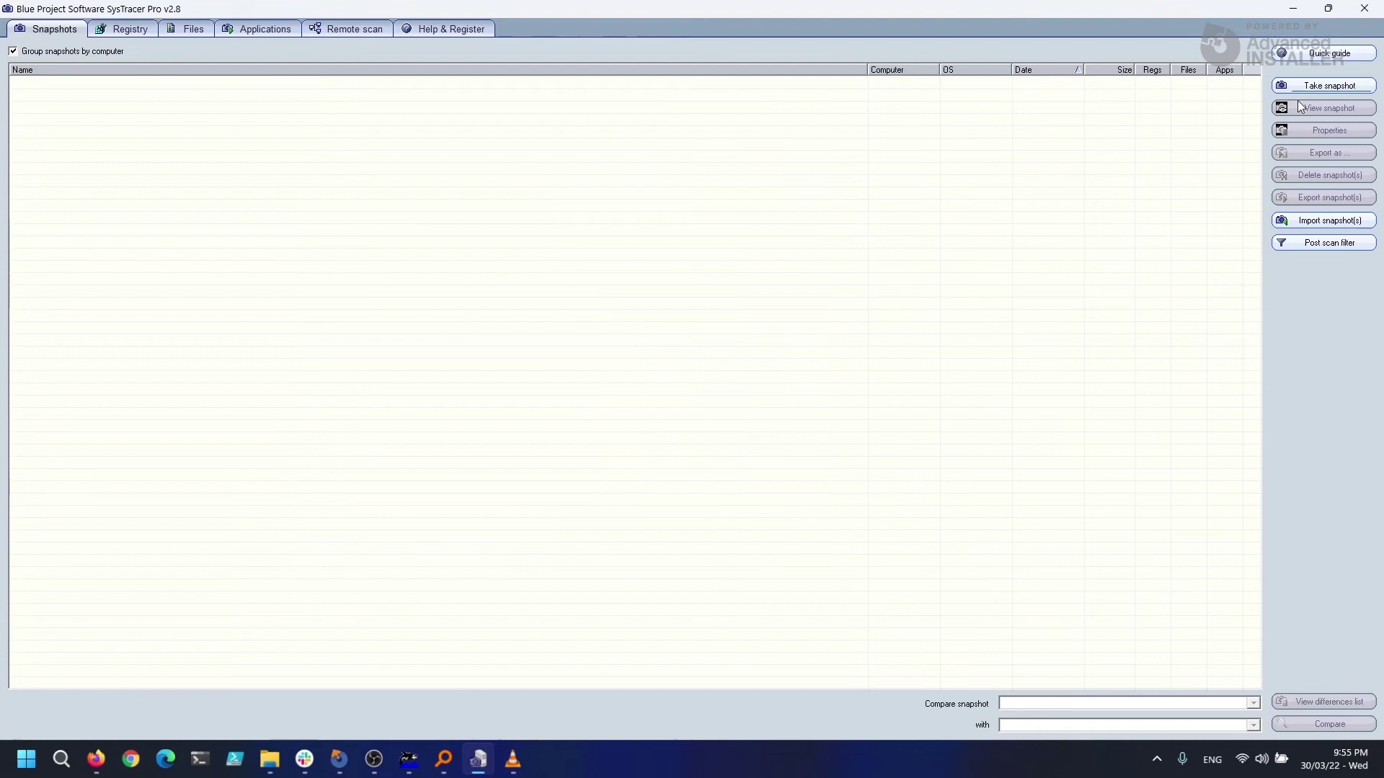
- Take Snapshot #41 of the registry and C drive, scanning only selected items
{"action": "left_click", "coordinate": [1323, 88]}
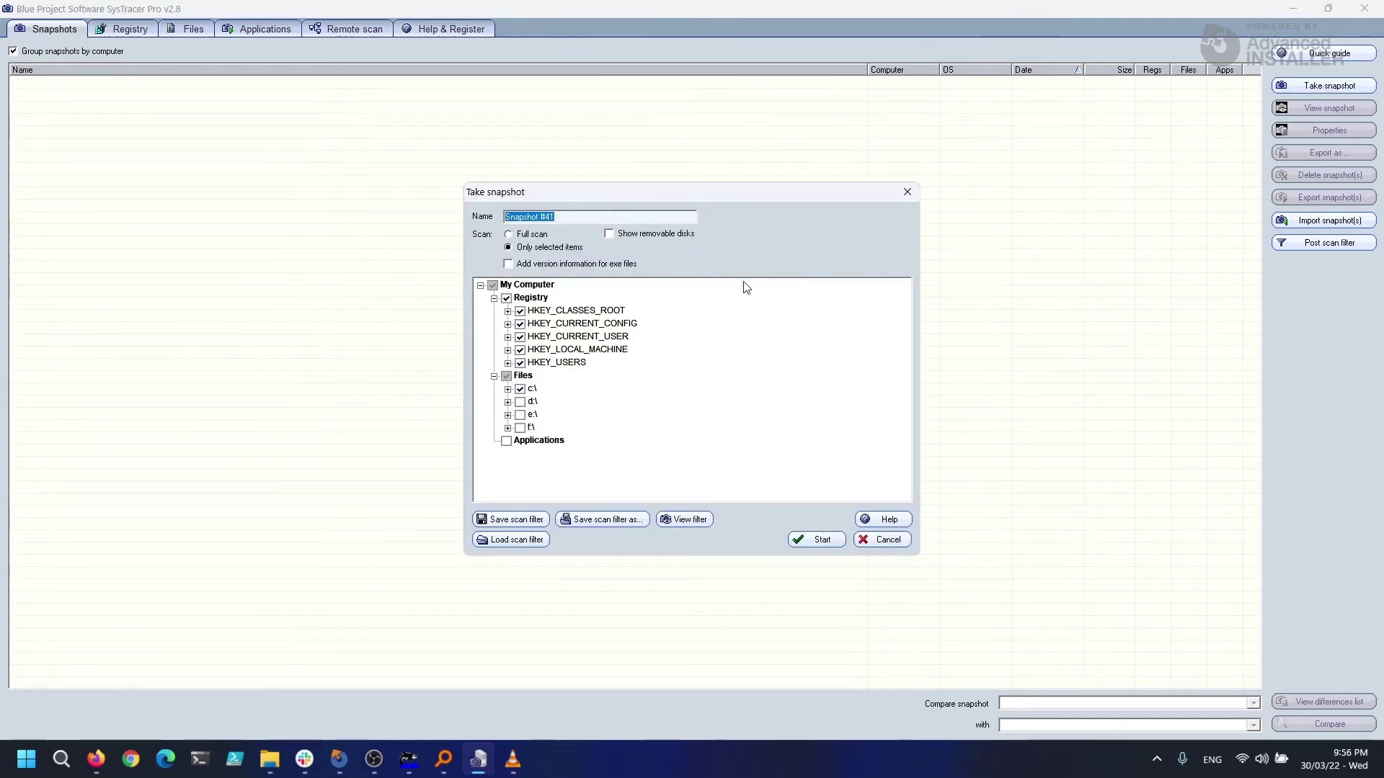
{"action": "left_click", "coordinate": [519, 235]}
{"action": "left_click", "coordinate": [520, 247]}
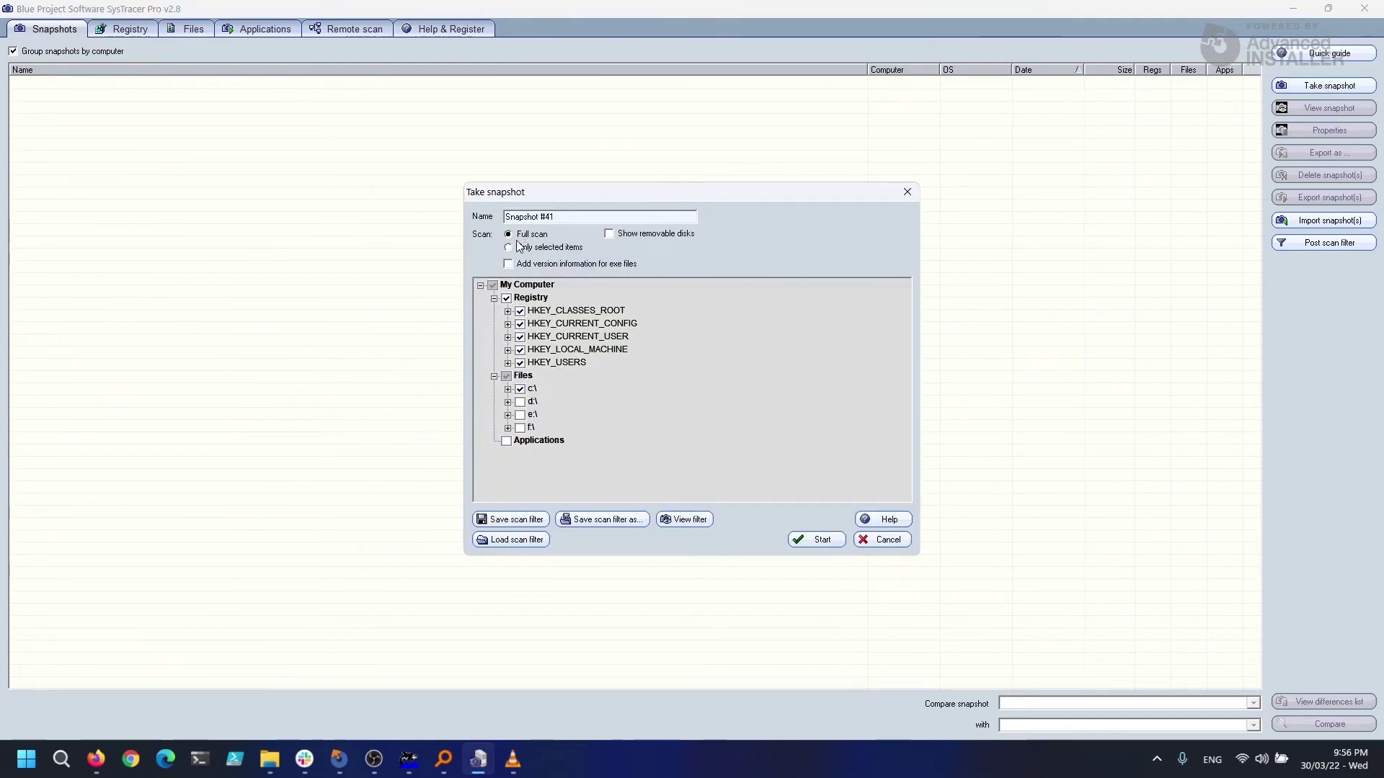
{"action": "left_click", "coordinate": [819, 542]}
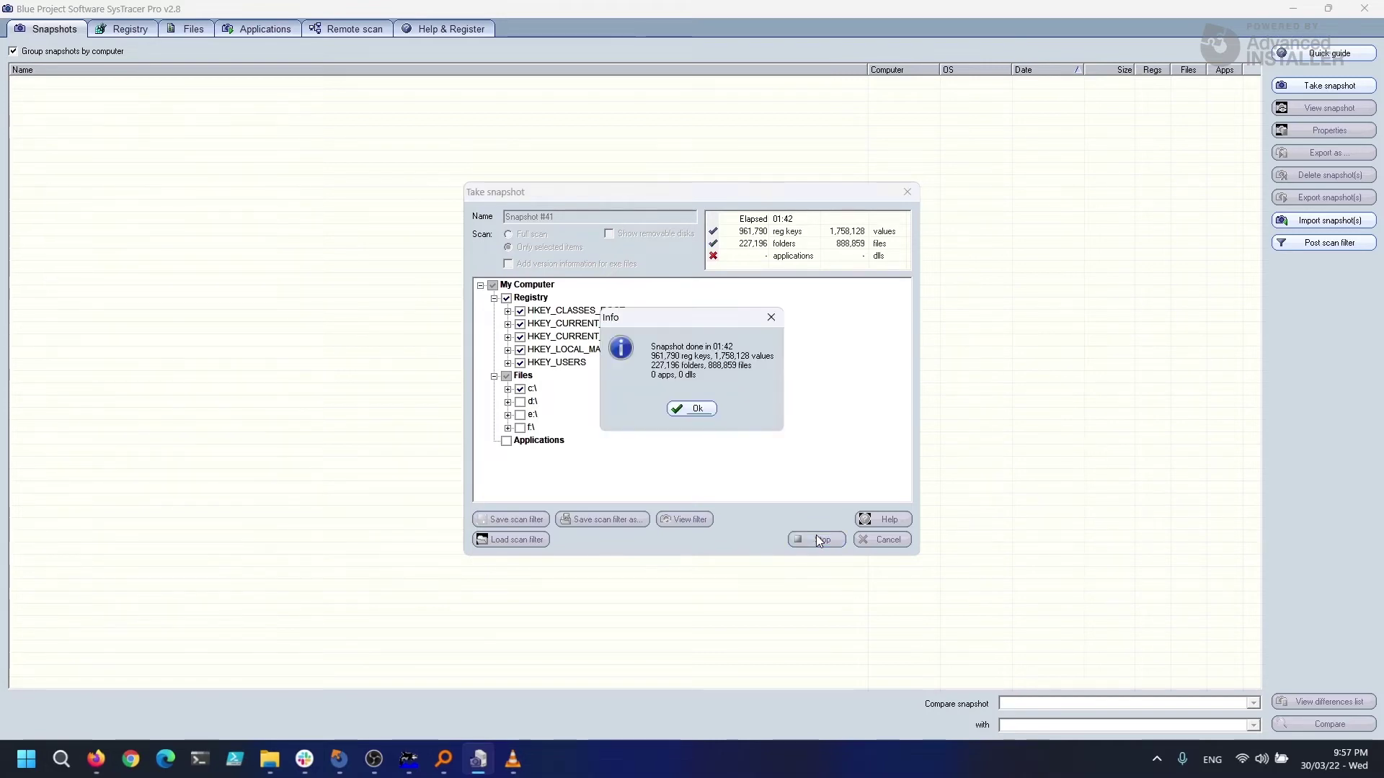
{"action": "left_click", "coordinate": [693, 413]}
- In VLC preferences, allow only one instance, disable the updates notifier, save, and close VLC
{"action": "left_click", "coordinate": [520, 770]}
{"action": "left_click", "coordinate": [1032, 422]}
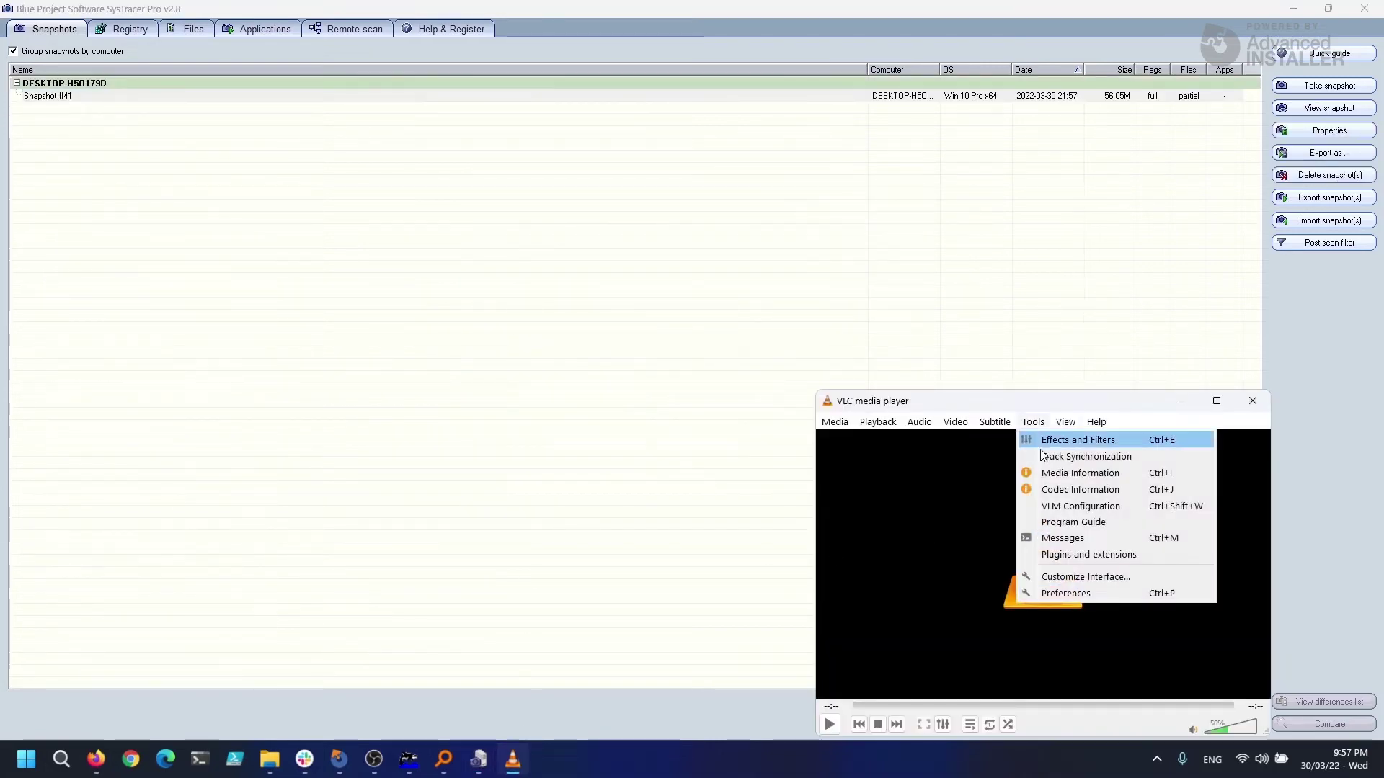
{"action": "left_click", "coordinate": [1058, 596]}
{"action": "scroll", "coordinate": [262, 476], "scroll_direction": "down", "scroll_amount": 2}
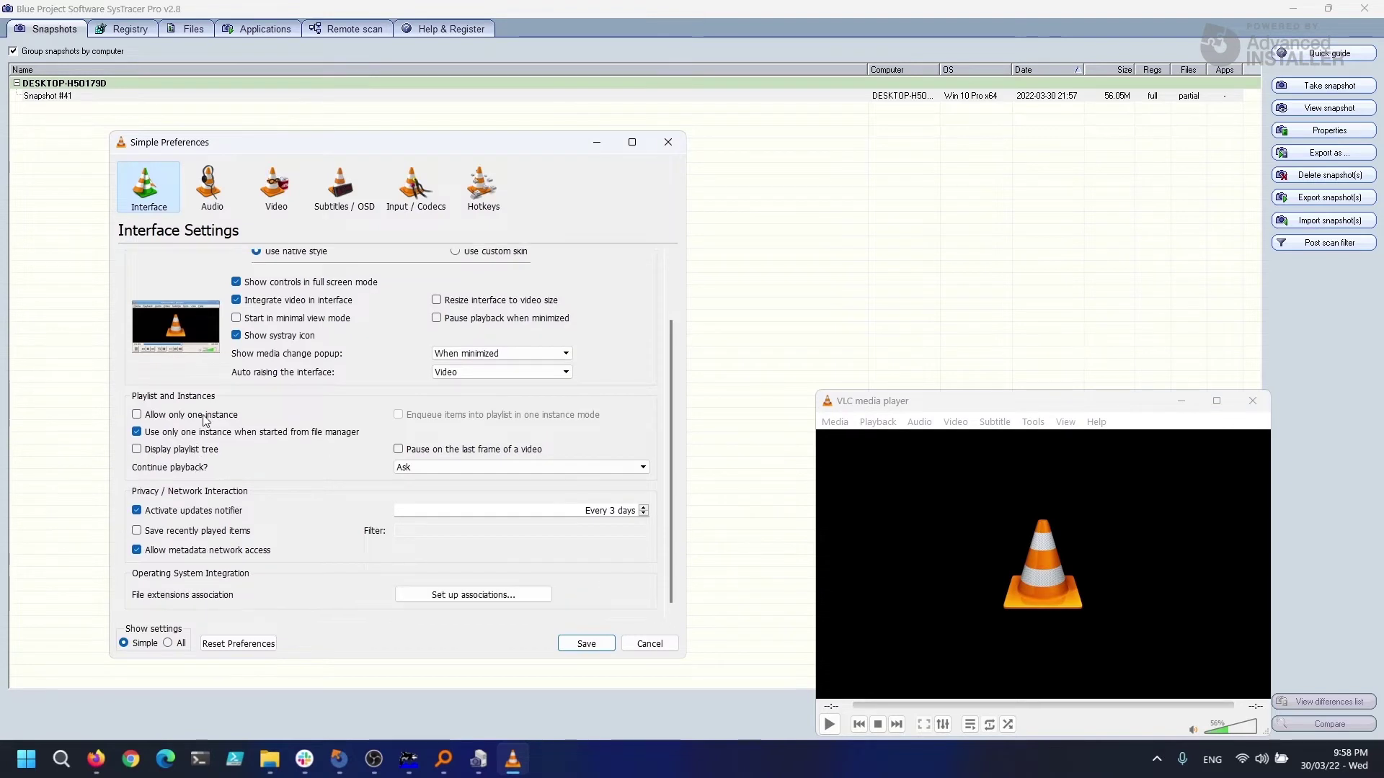
{"action": "left_click", "coordinate": [204, 415]}
{"action": "left_click", "coordinate": [209, 511]}
{"action": "left_click", "coordinate": [586, 645]}
{"action": "left_click", "coordinate": [1252, 401]}
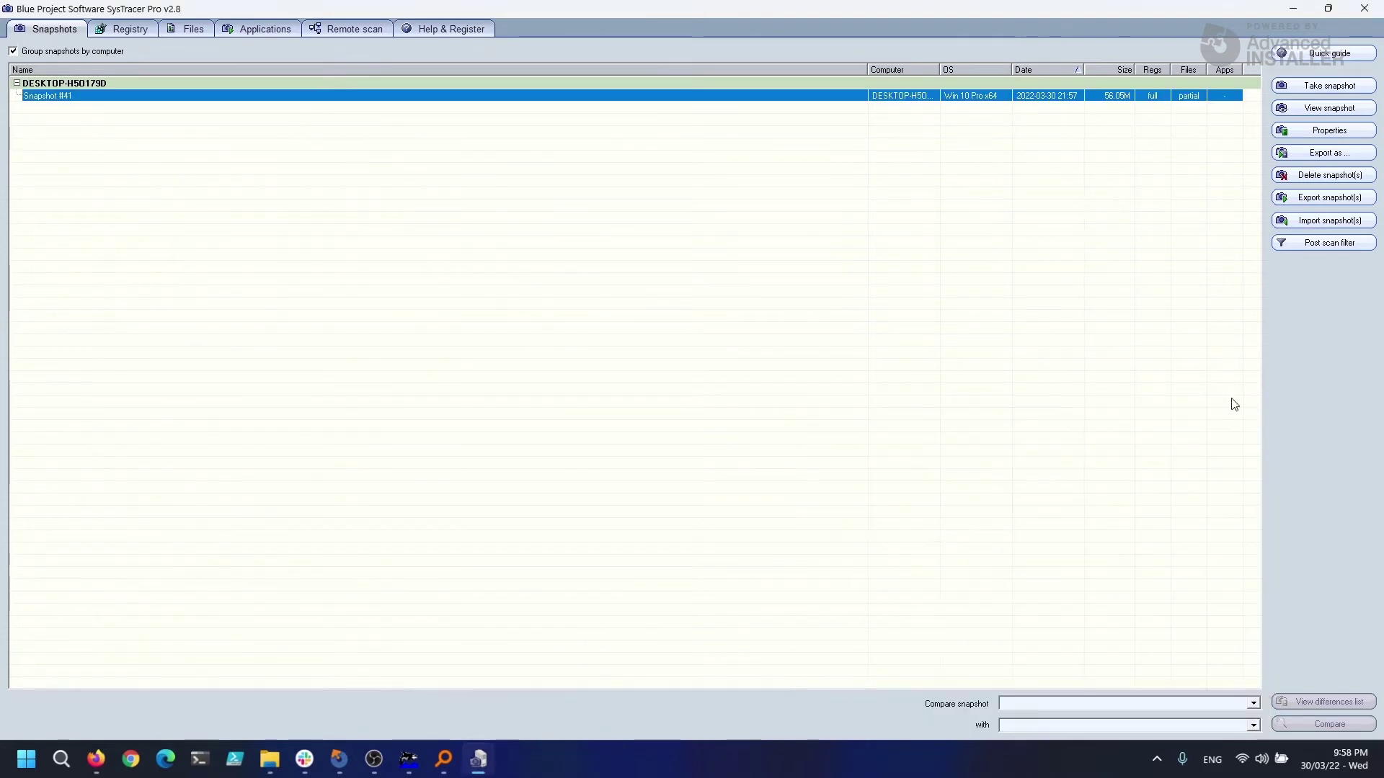
- Take Snapshot #42 and accept its completion message so it pairs with #41
{"action": "left_click", "coordinate": [1343, 85]}
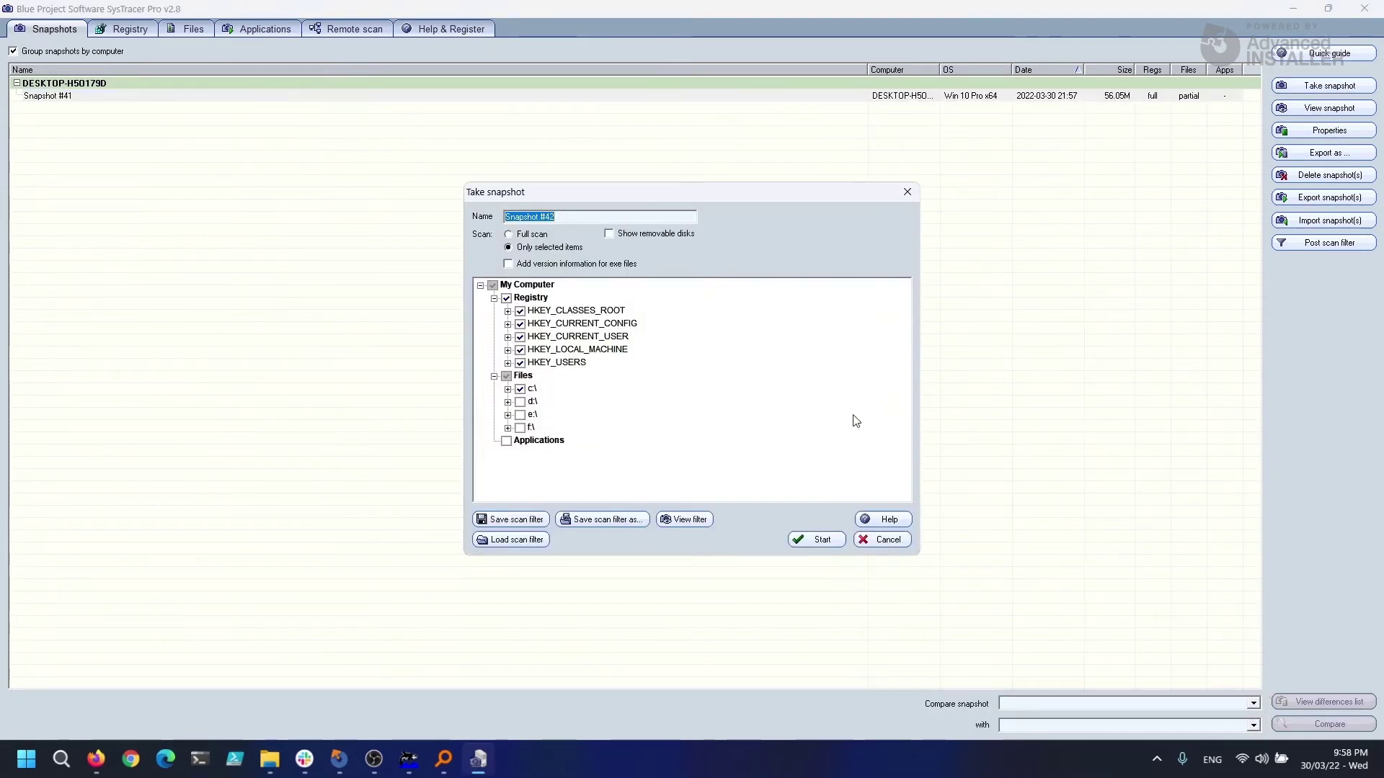
{"action": "left_click", "coordinate": [822, 540]}
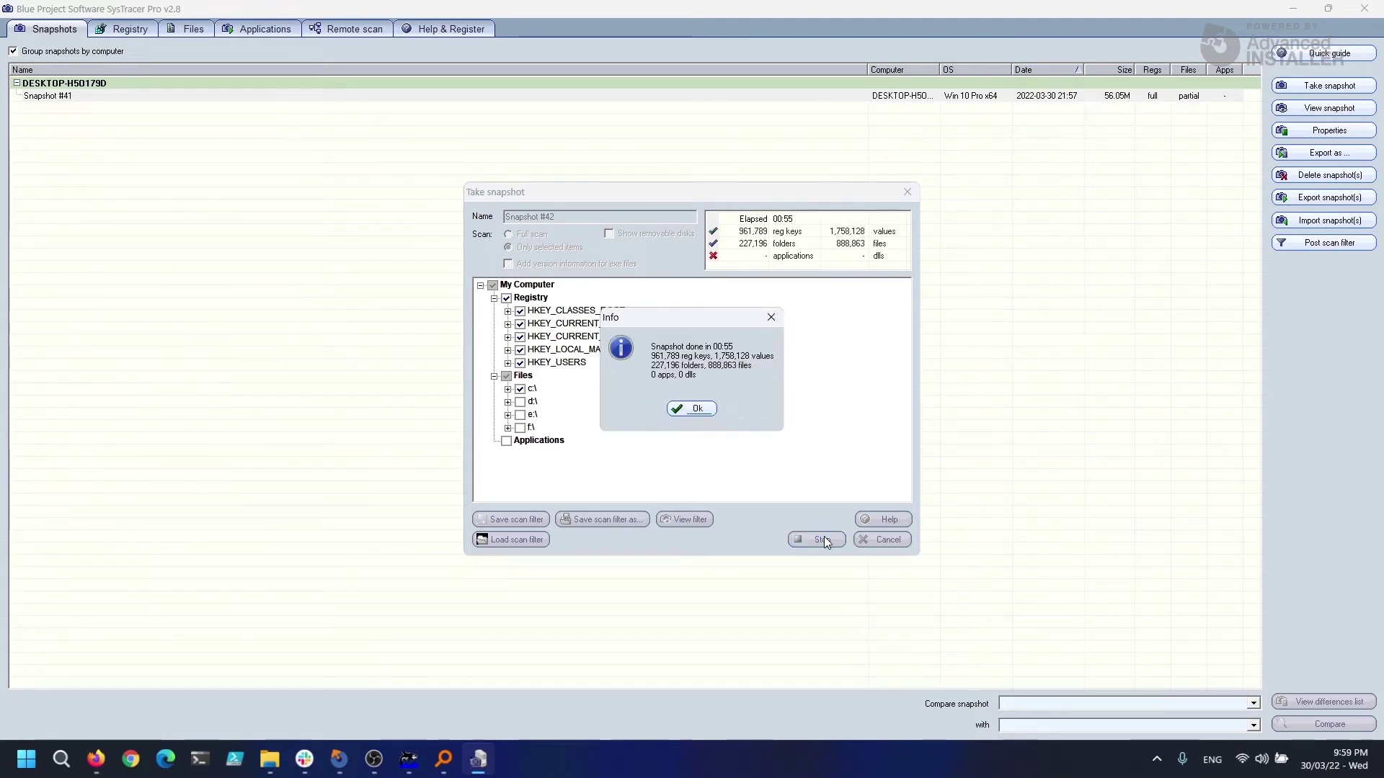
{"action": "left_click", "coordinate": [693, 409]}
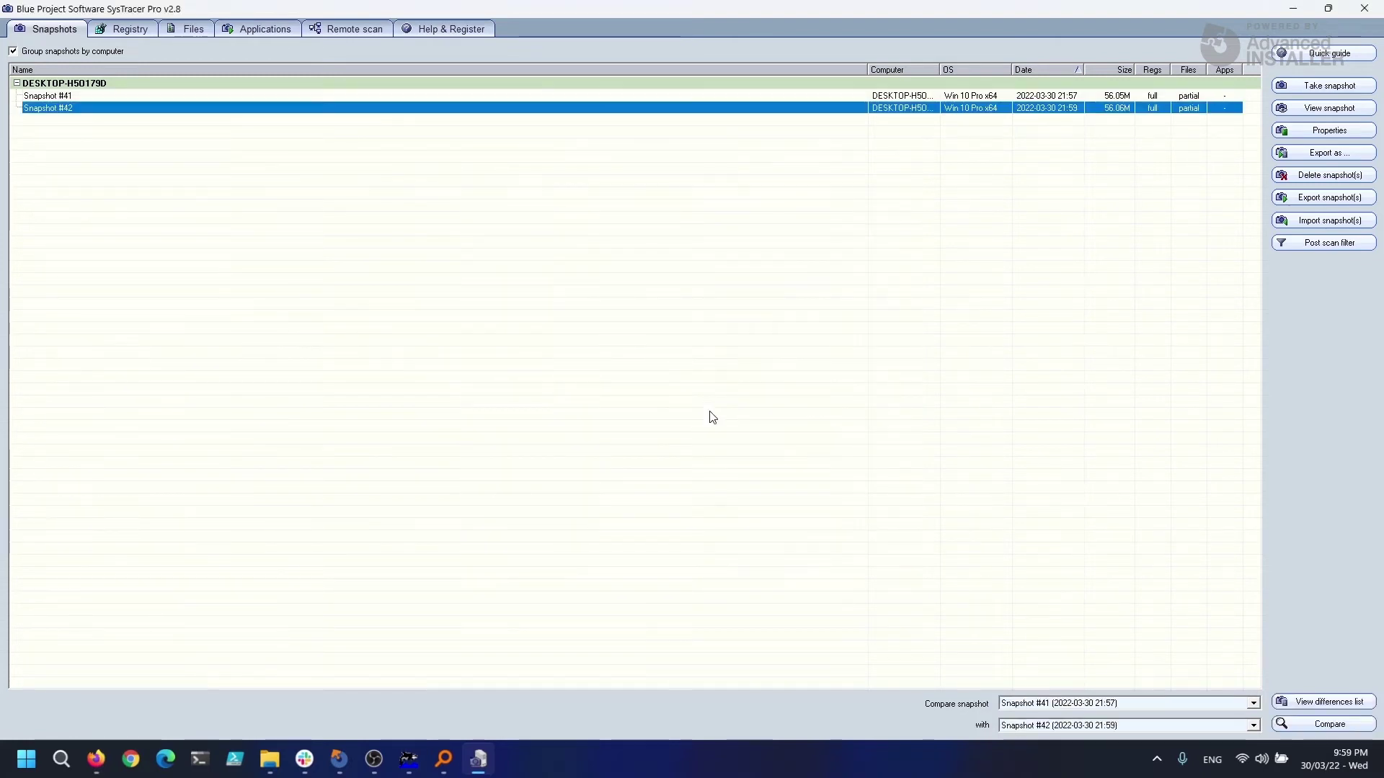
- Compare Snapshots #41 and #42, browsing file changes down to Application Data\vlc
{"action": "left_click", "coordinate": [1290, 724]}
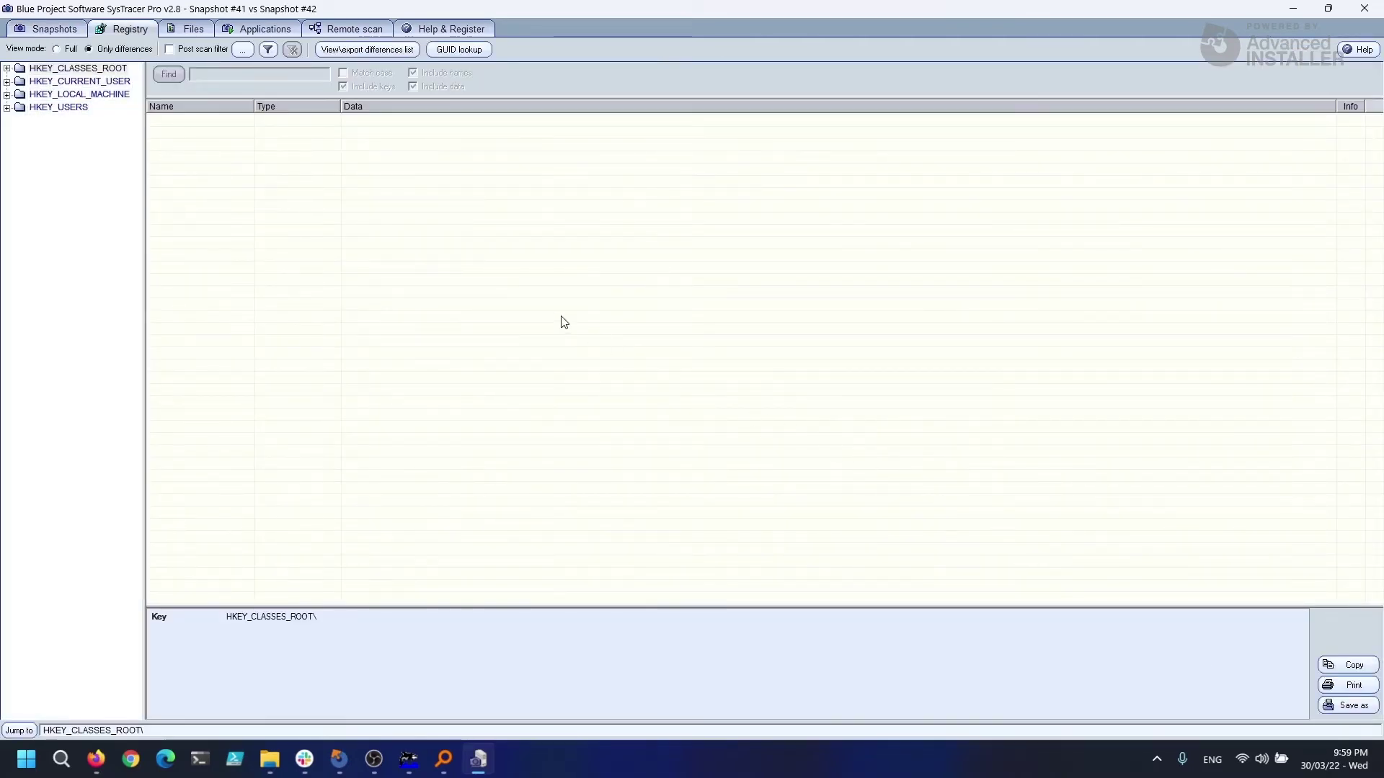
{"action": "left_click", "coordinate": [182, 30]}
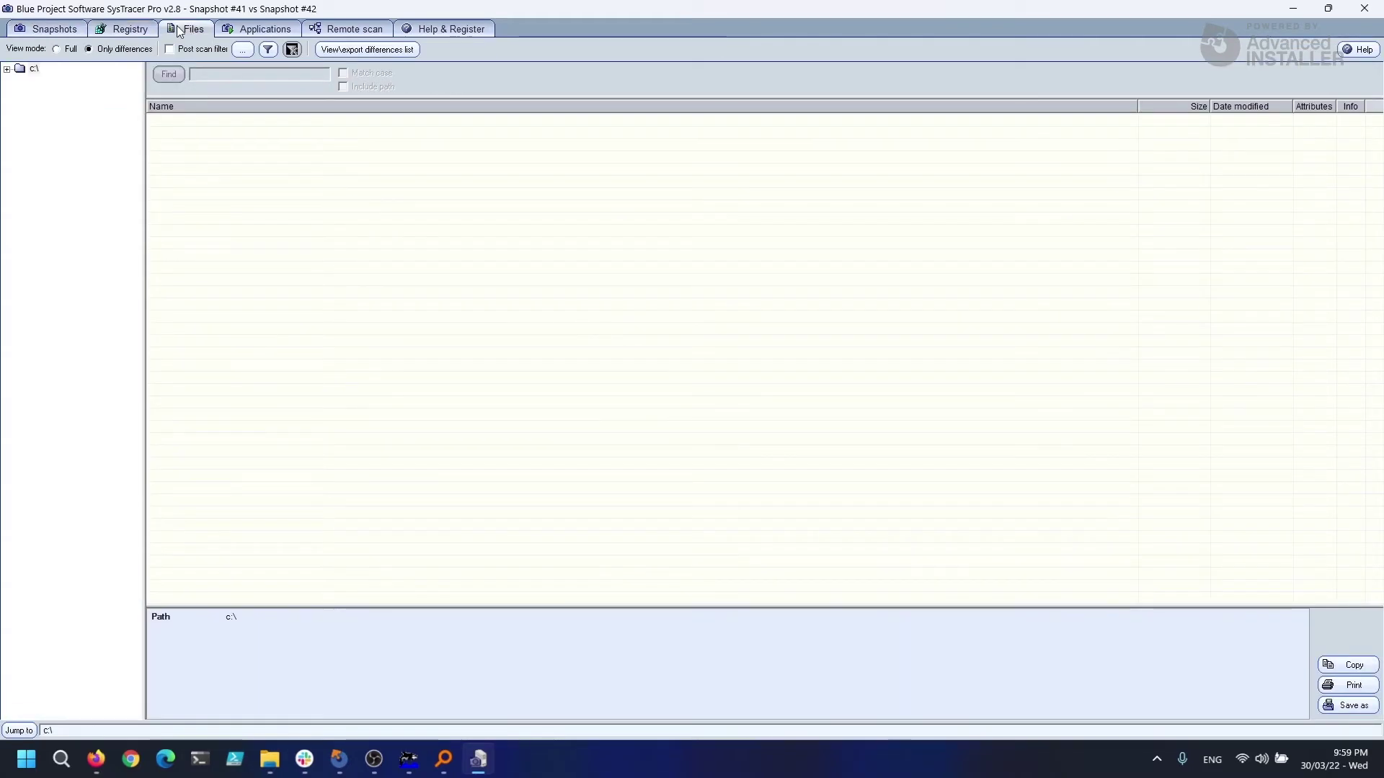
{"action": "double_click", "coordinate": [33, 69]}
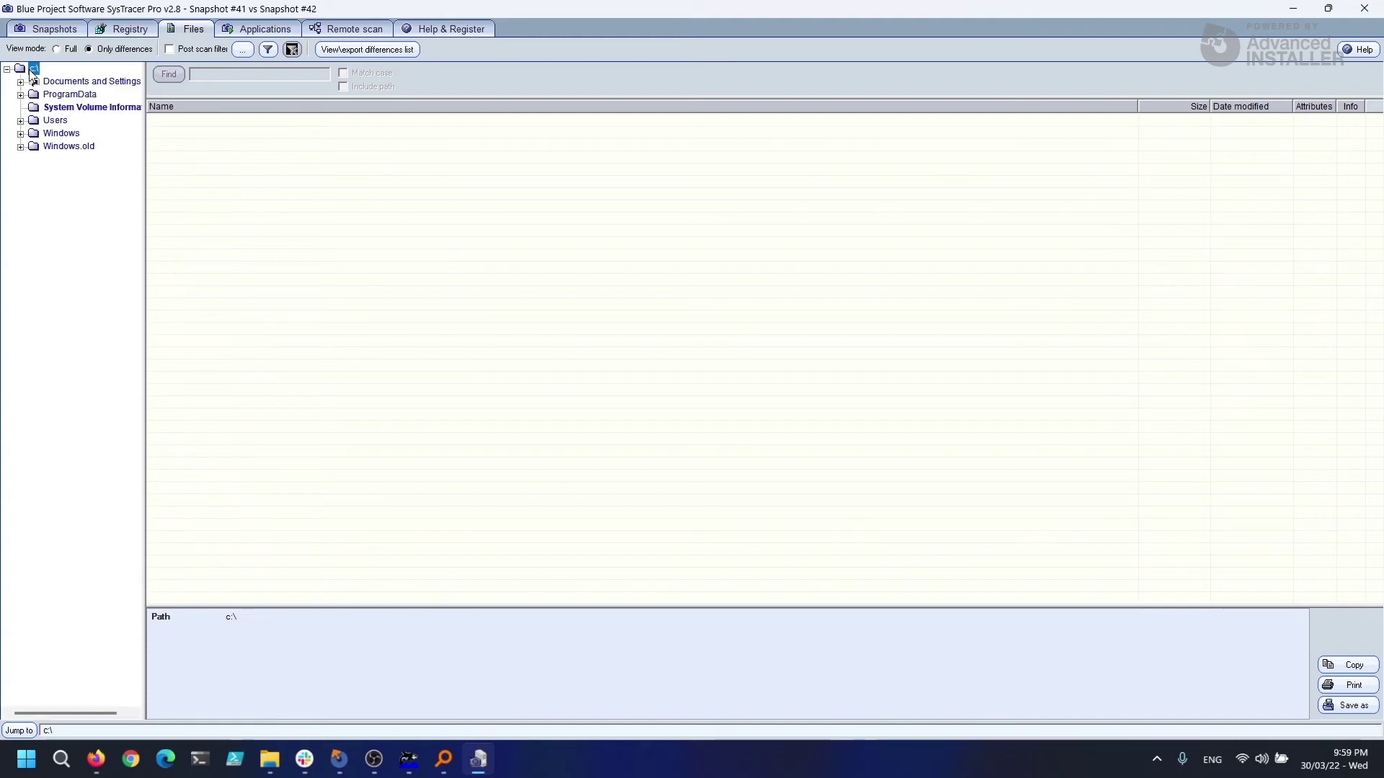
{"action": "double_click", "coordinate": [75, 81]}
{"action": "double_click", "coordinate": [68, 94]}
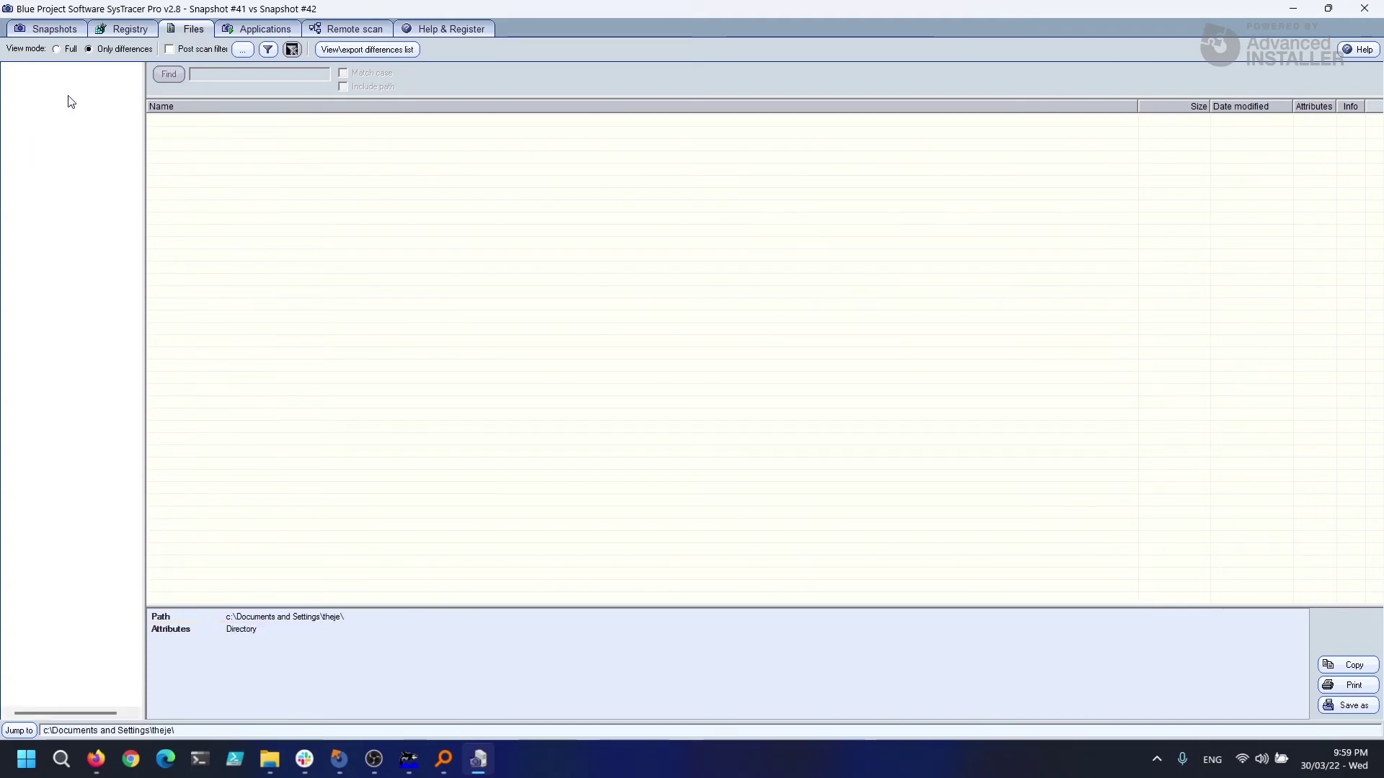
{"action": "double_click", "coordinate": [101, 120]}
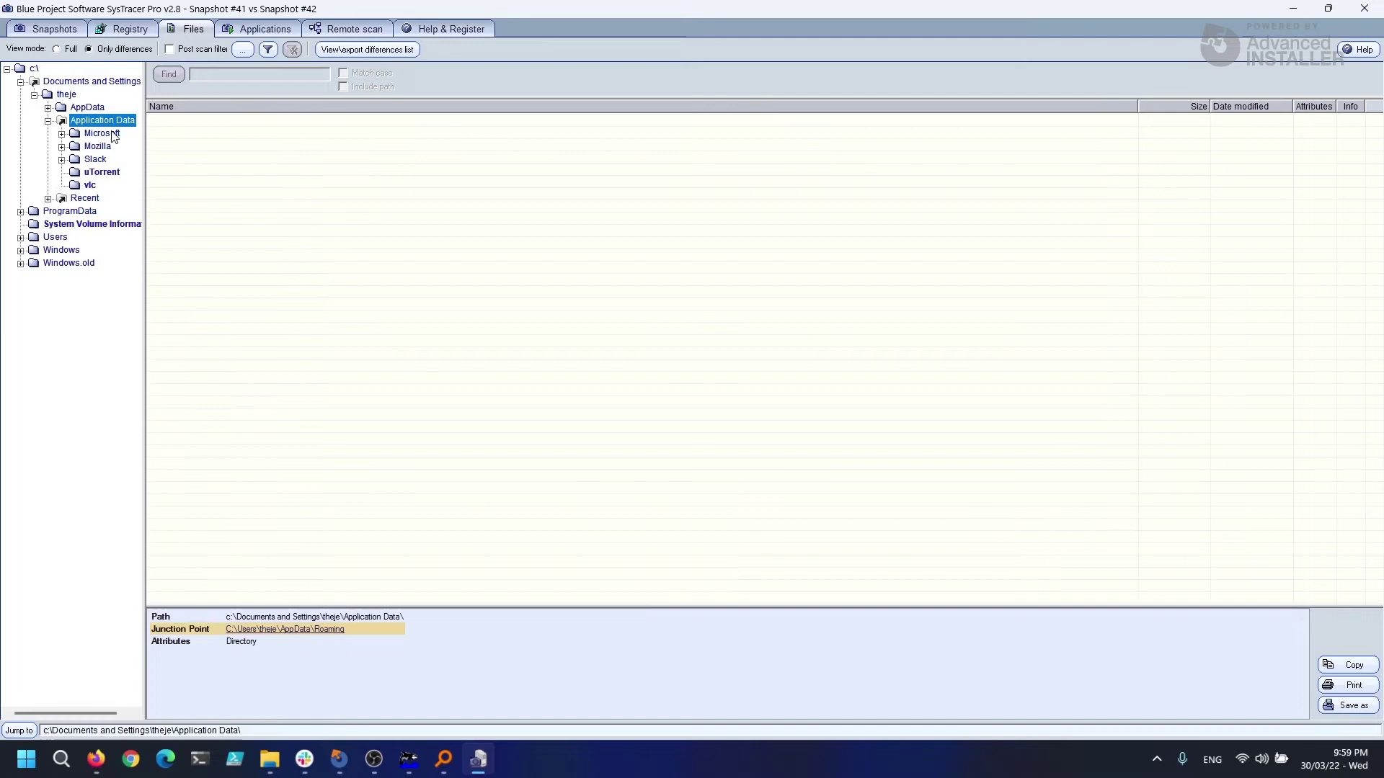
{"action": "left_click", "coordinate": [90, 185]}
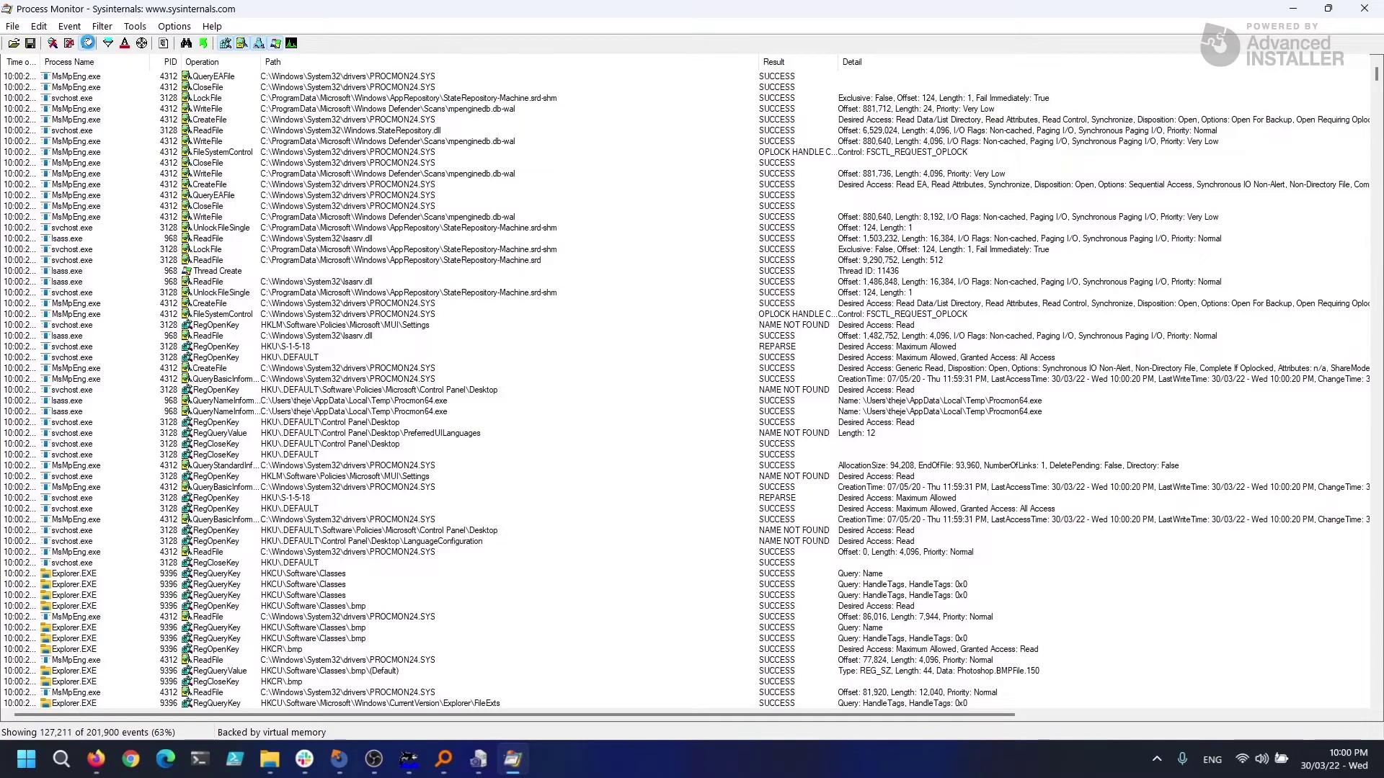
- Clear the event list, stop capture with Ctrl+E, and clear the display with Ctrl+X
{"action": "left_click", "coordinate": [87, 43]}
{"action": "key", "text": "ctrl+e"}
{"action": "key", "text": "ctrl+x"}
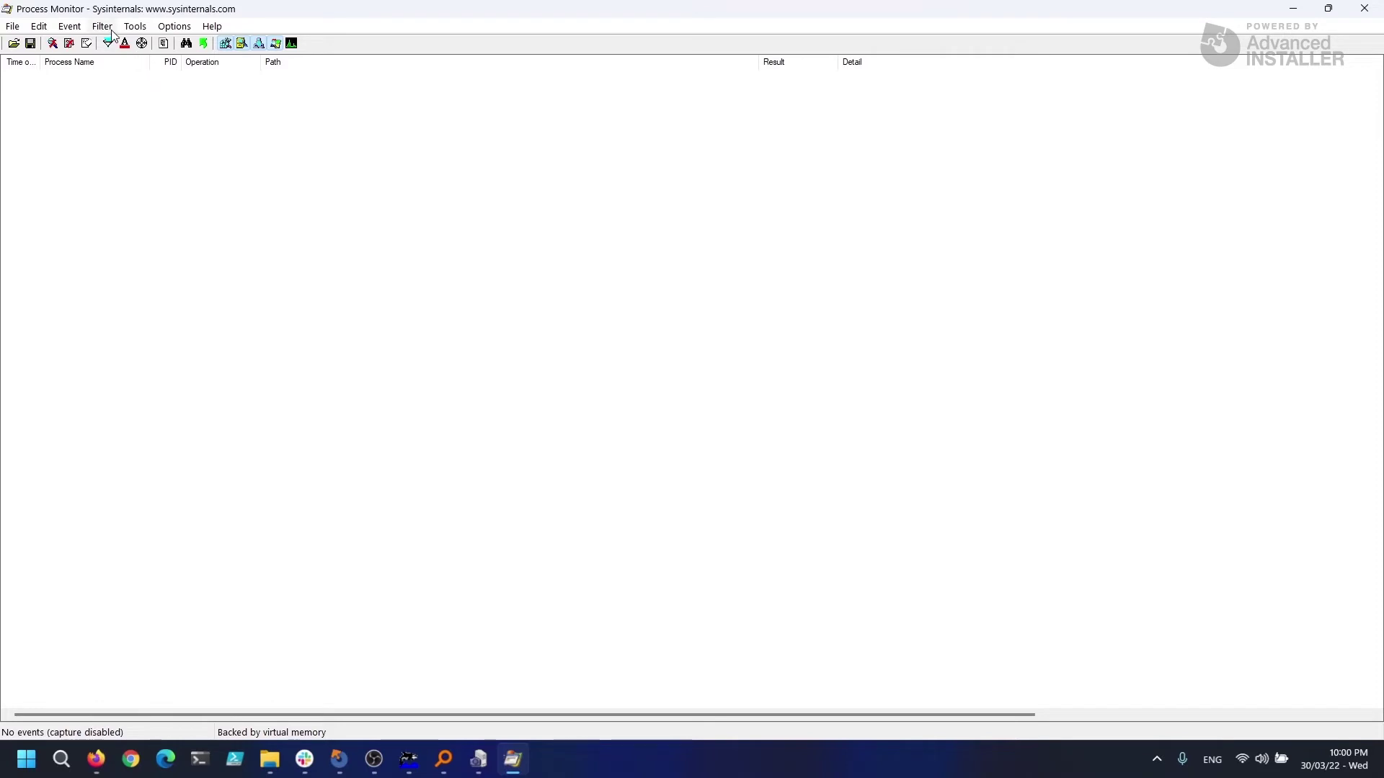
- Add an include filter rule for Operation is Process Create and apply it
{"action": "left_click", "coordinate": [108, 29]}
{"action": "left_click", "coordinate": [126, 65]}
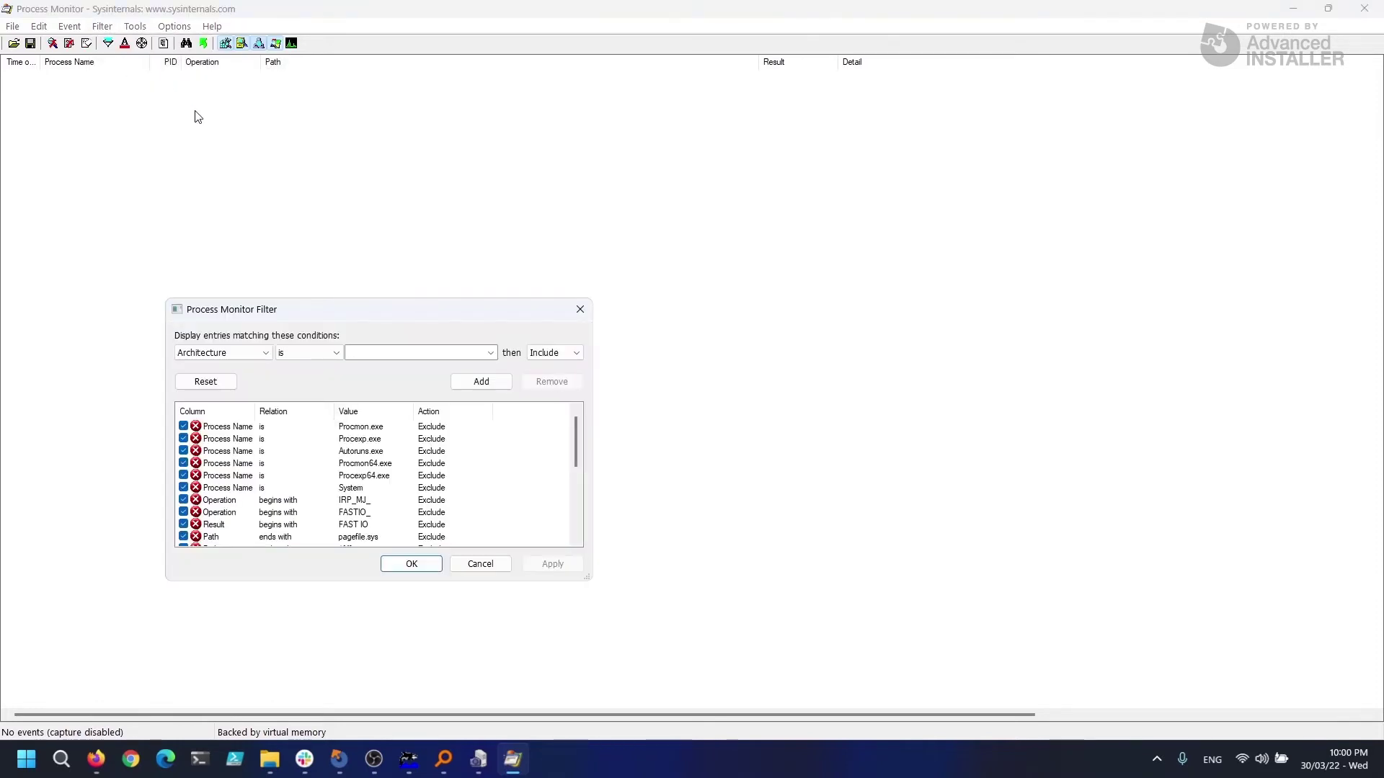
{"action": "left_click", "coordinate": [262, 351]}
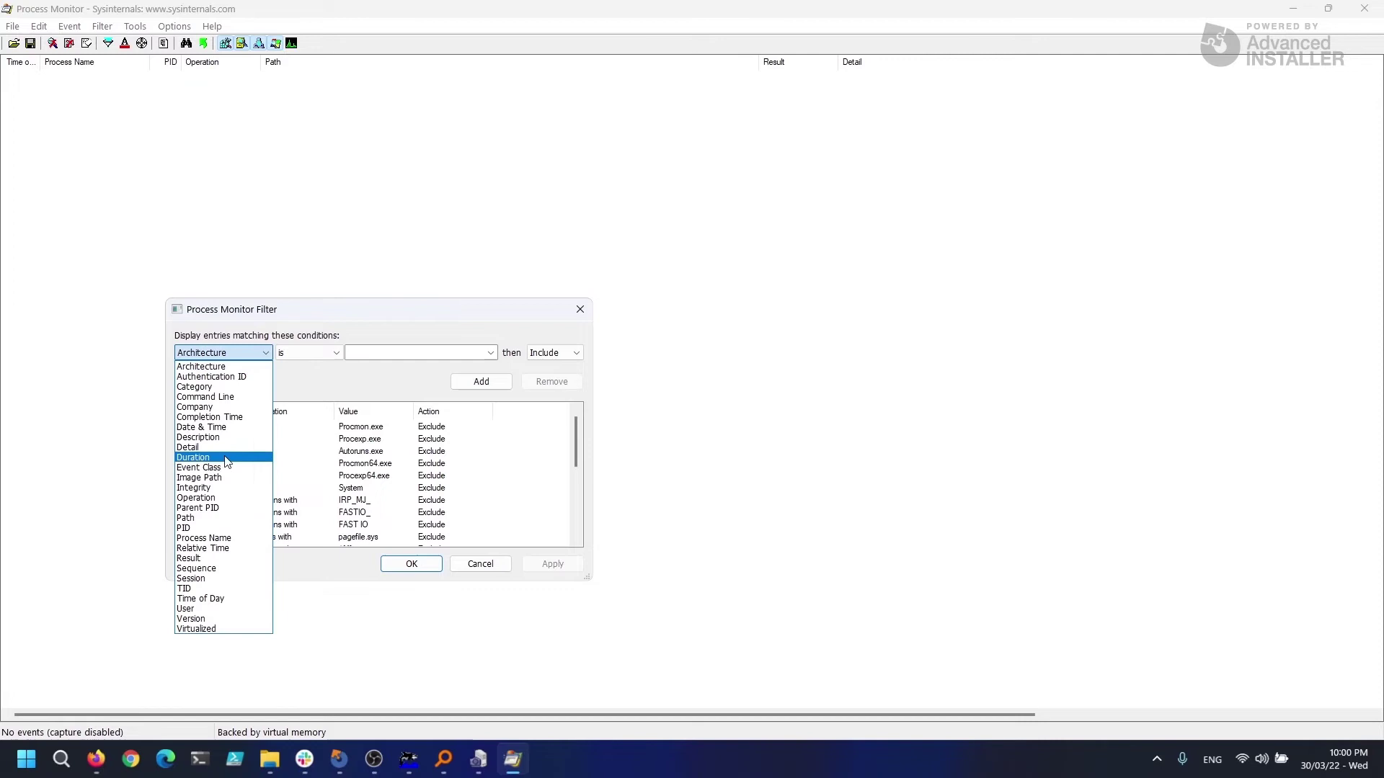
{"action": "left_click", "coordinate": [228, 498]}
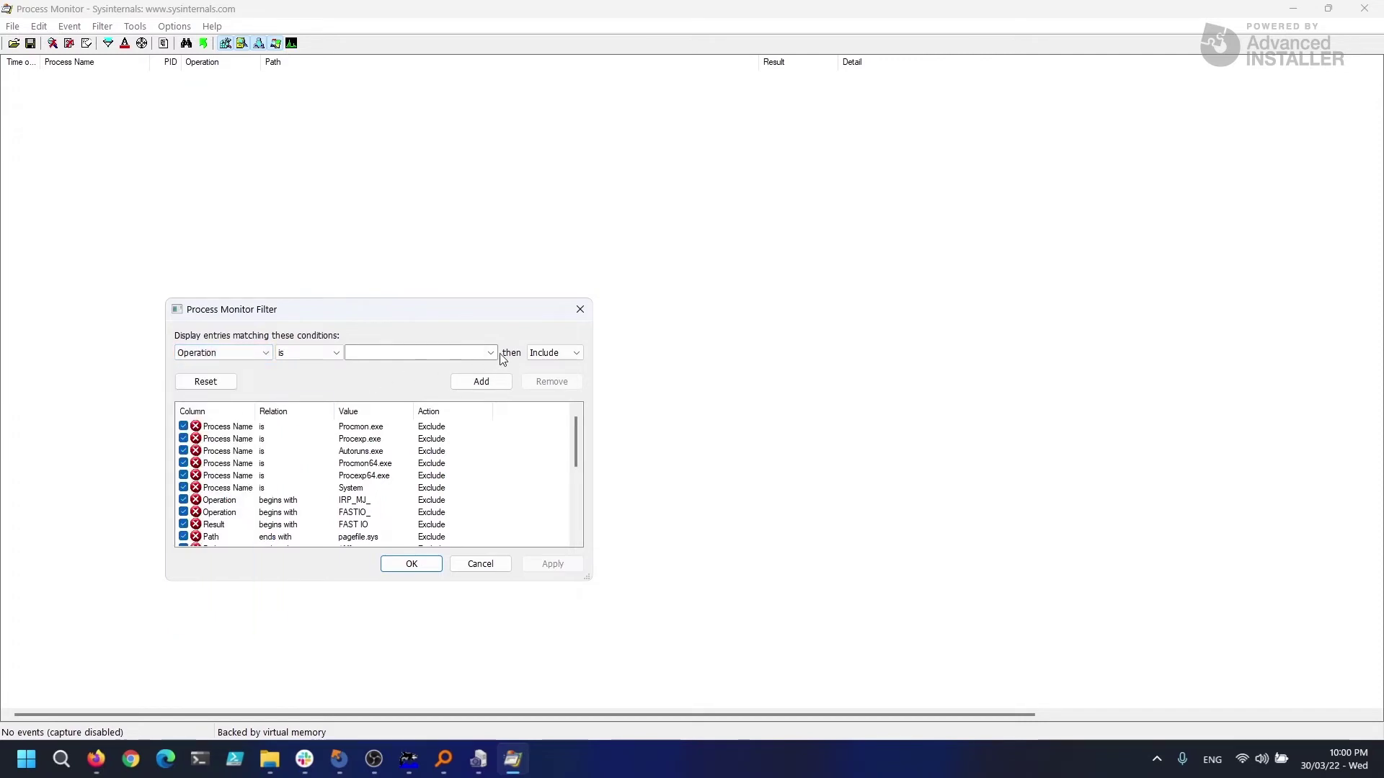
{"action": "left_click", "coordinate": [490, 353]}
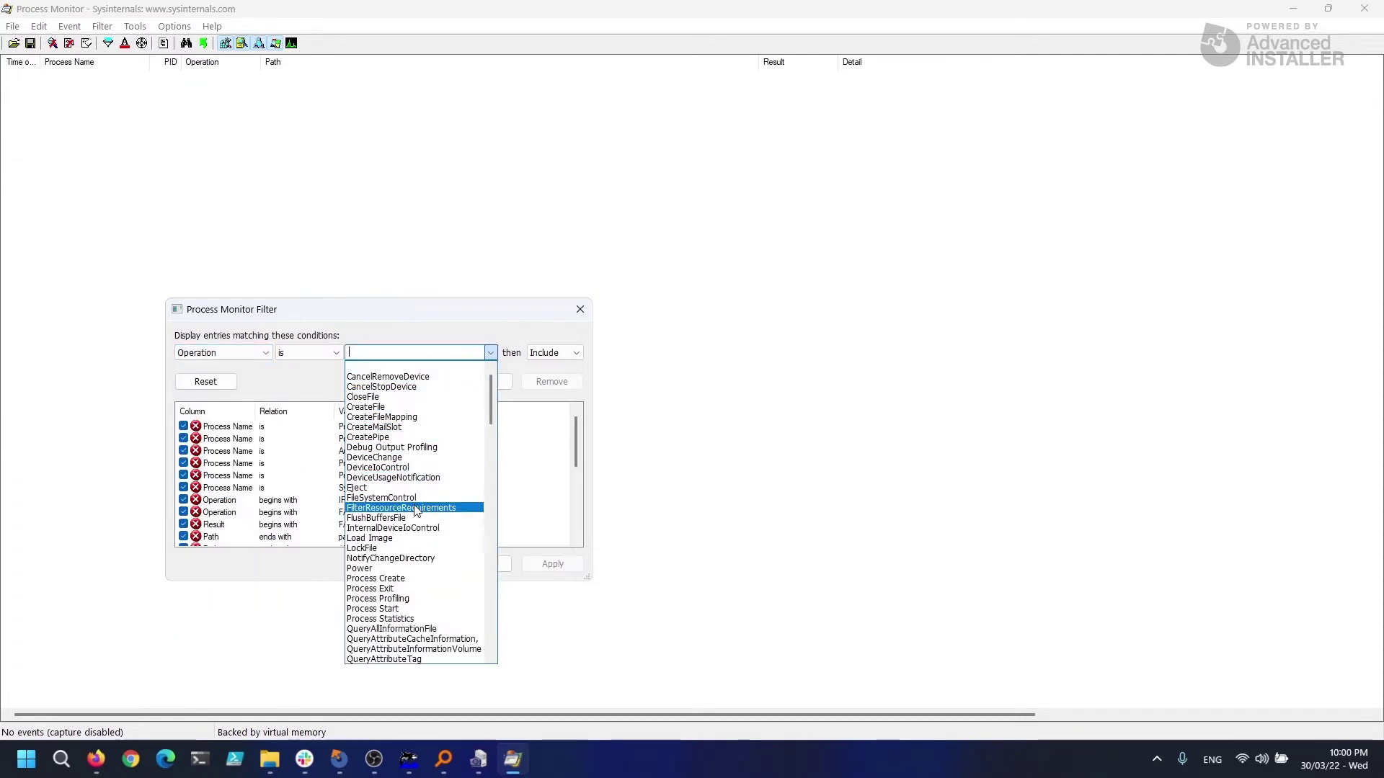
{"action": "left_click", "coordinate": [411, 579]}
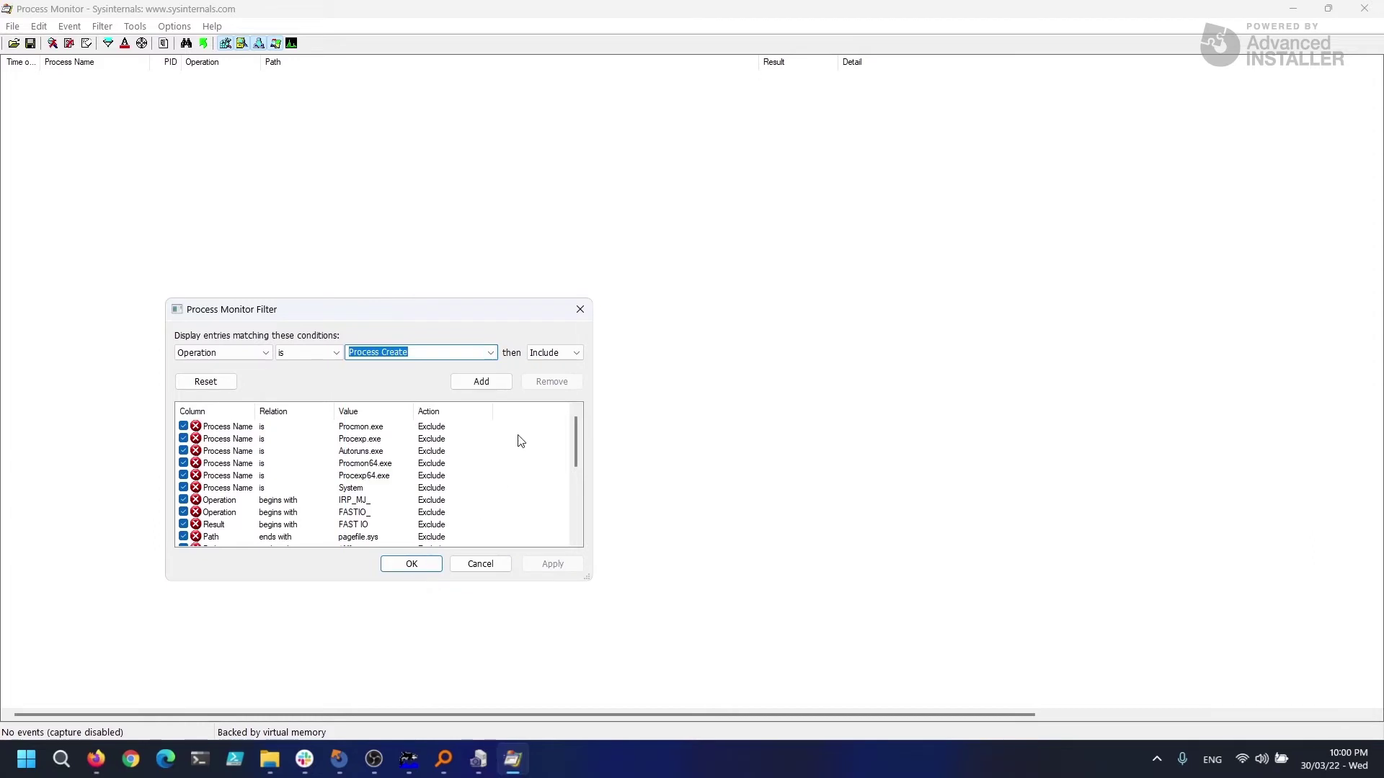
{"action": "left_click", "coordinate": [484, 383]}
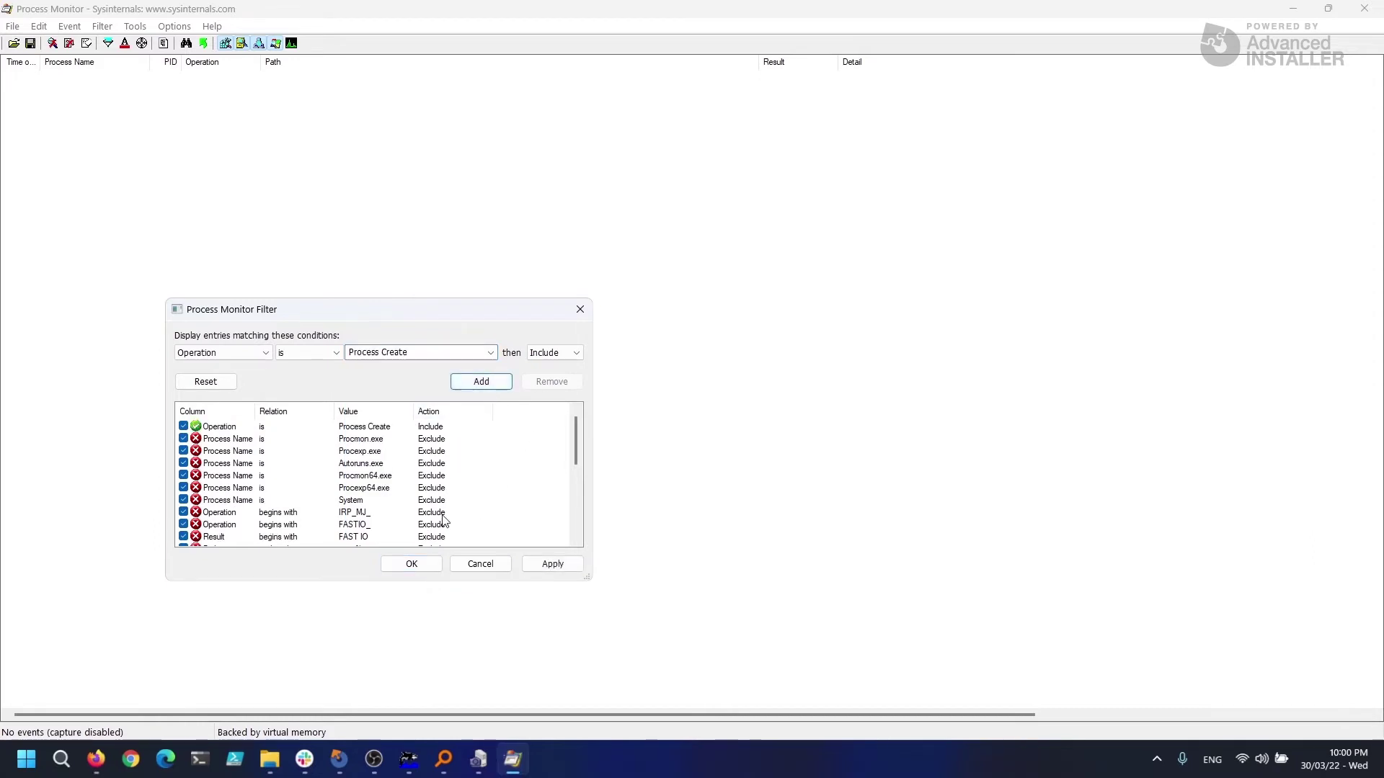
{"action": "left_click", "coordinate": [412, 564]}
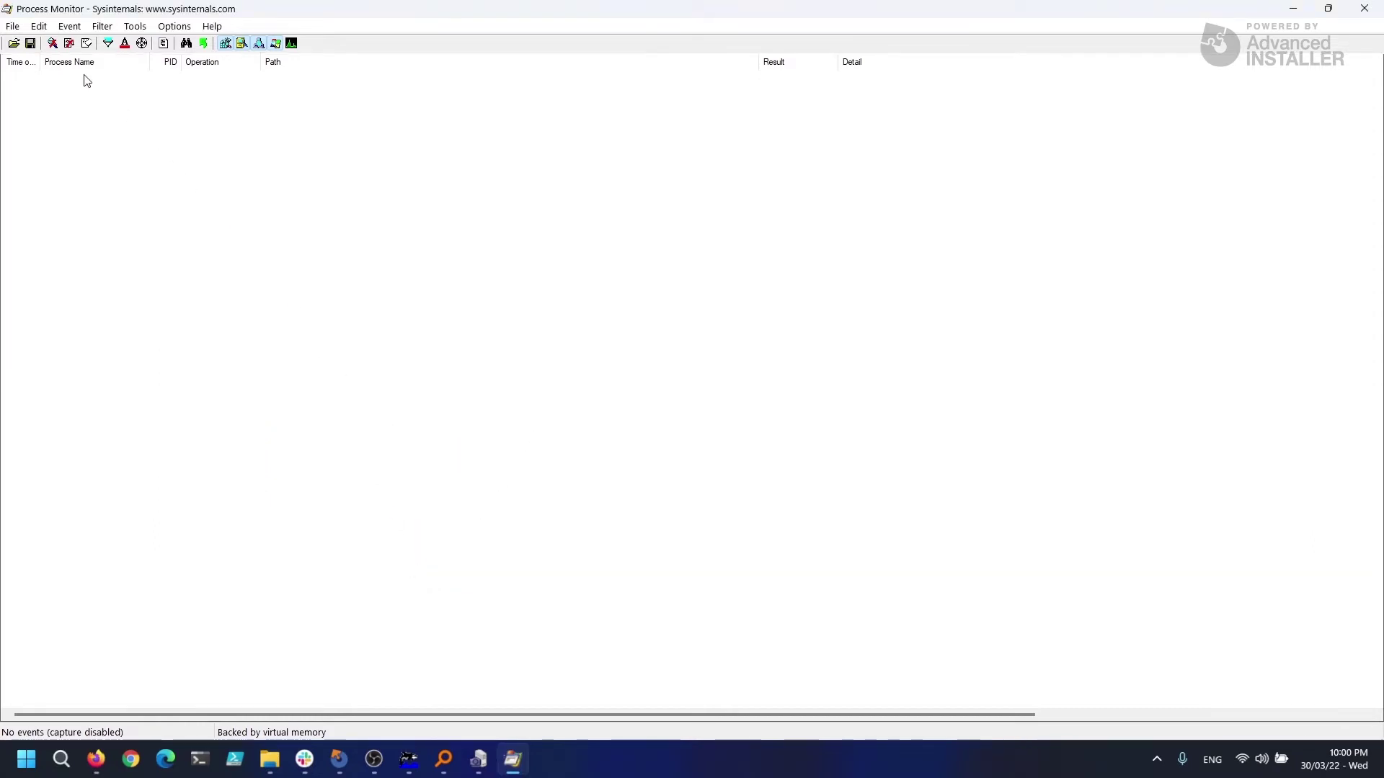
- Resume capture, launch MyBundle.exe from the MyBundle-SetupFiles folder, and advance its wizard
{"action": "left_click", "coordinate": [55, 44]}
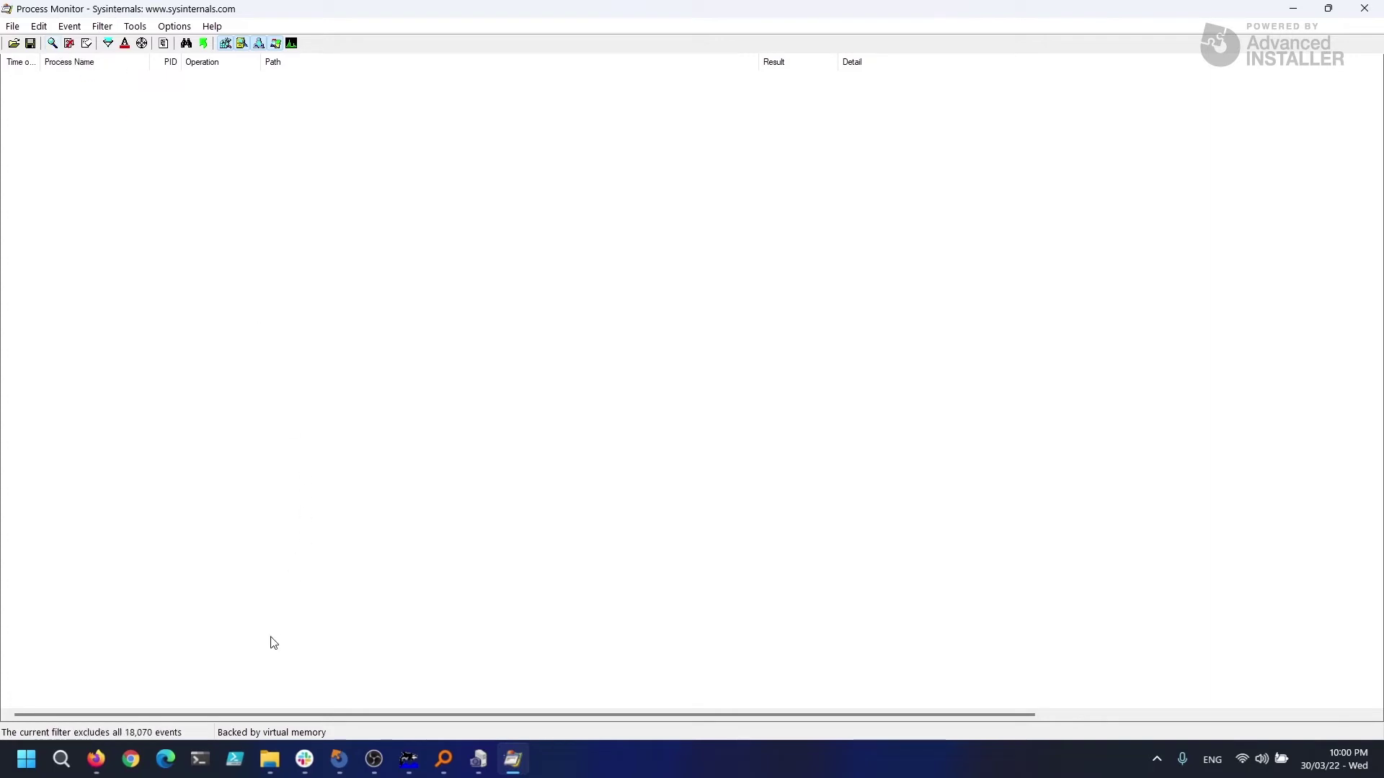
{"action": "mouse_move", "coordinate": [276, 769]}
{"action": "left_click", "coordinate": [224, 706]}
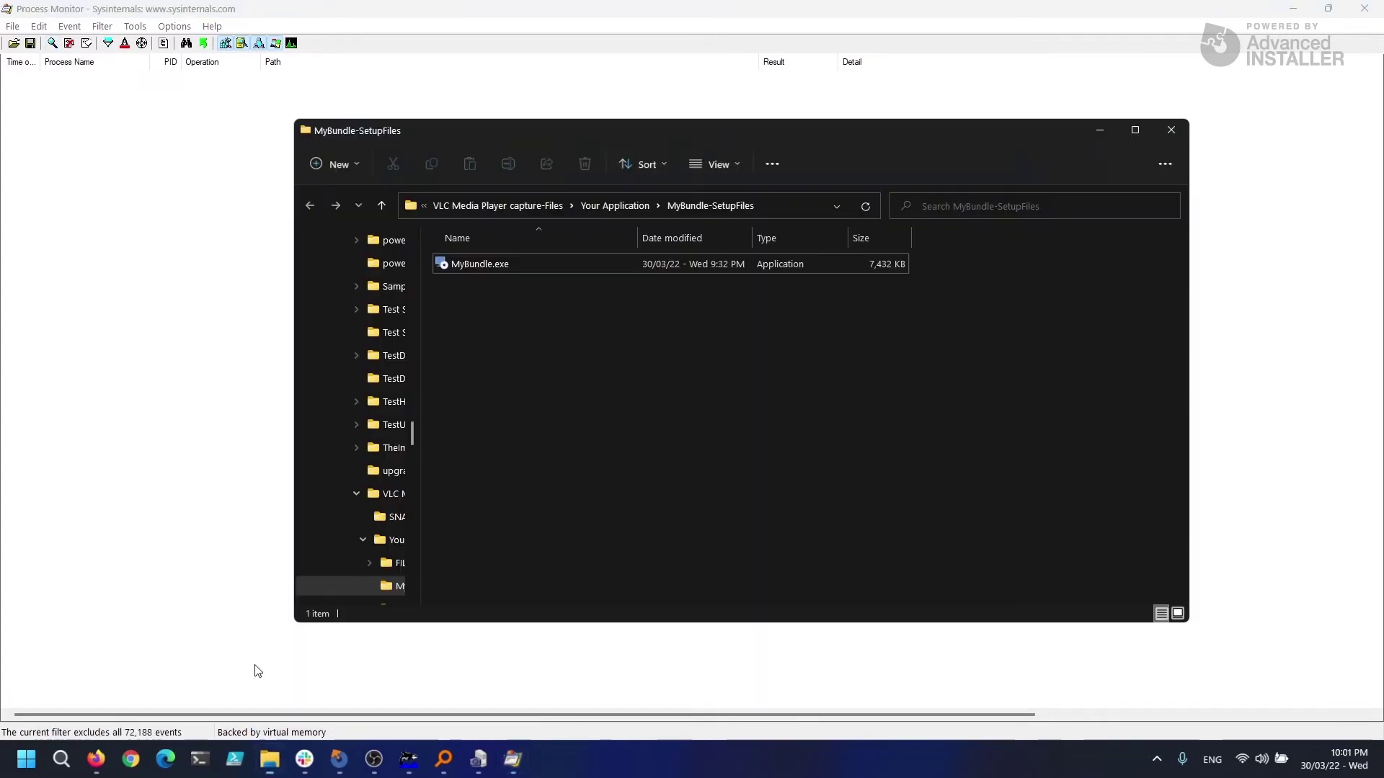
{"action": "double_click", "coordinate": [494, 267]}
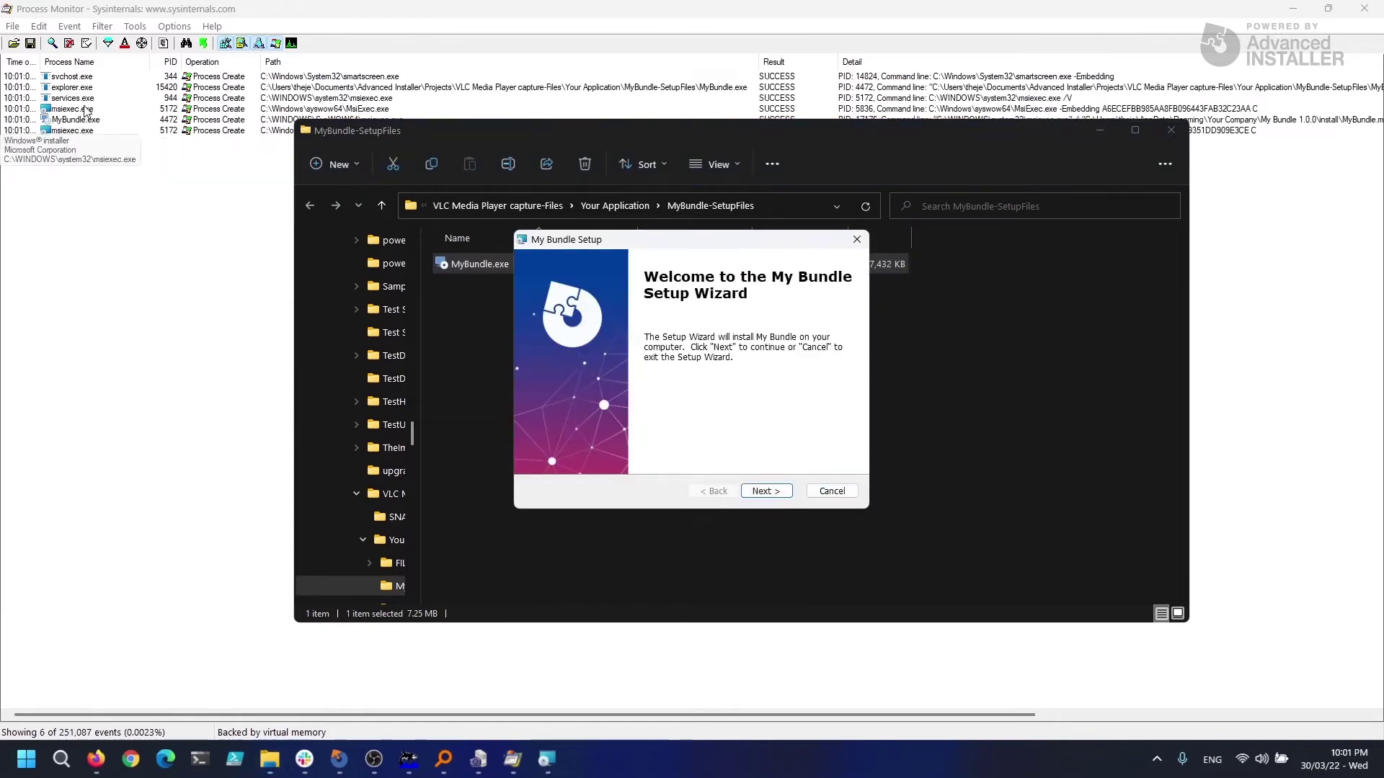
{"action": "left_click", "coordinate": [287, 291]}
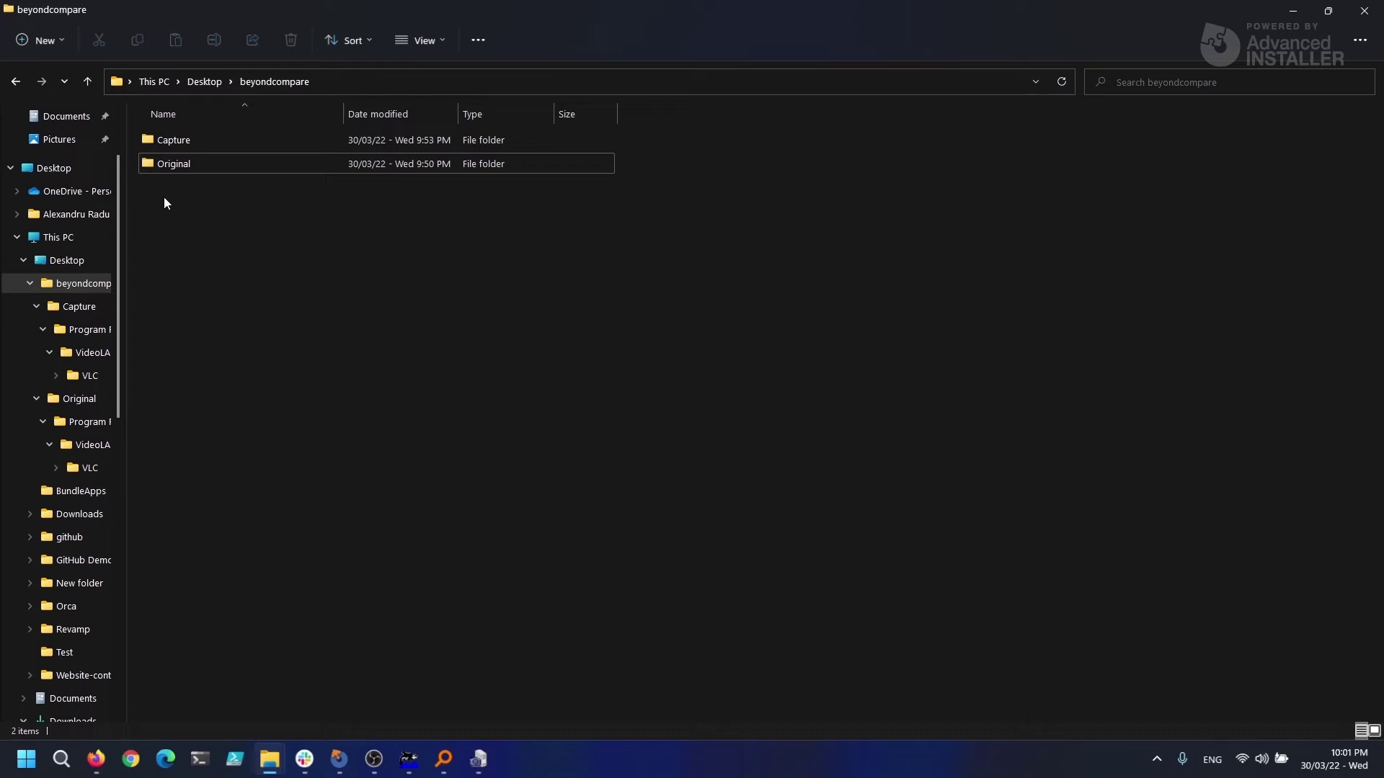
- Select the Capture and Original folders and compare them in Beyond Compare
{"action": "left_click_drag", "start_coordinate": [163, 197], "coordinate": [188, 135]}
{"action": "right_click", "coordinate": [189, 136]}
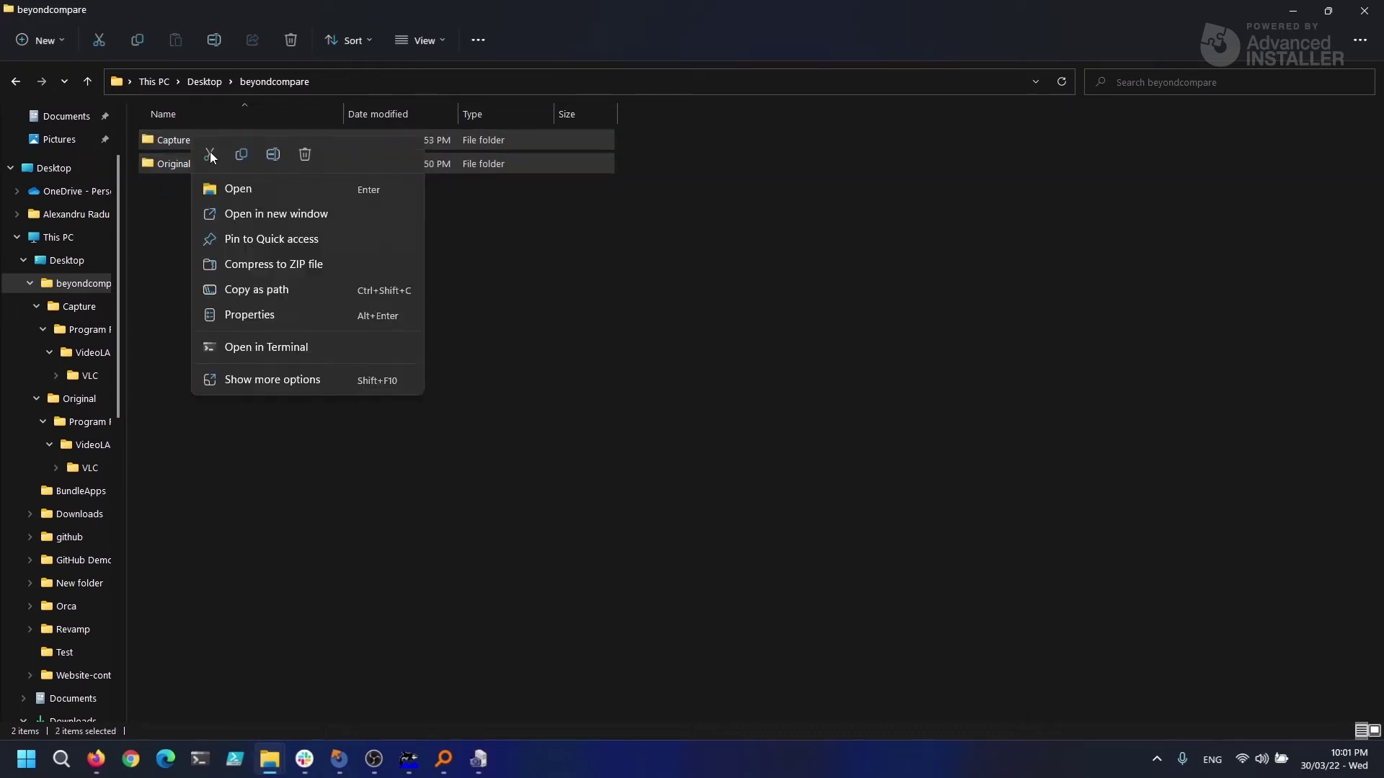
{"action": "left_click", "coordinate": [279, 378]}
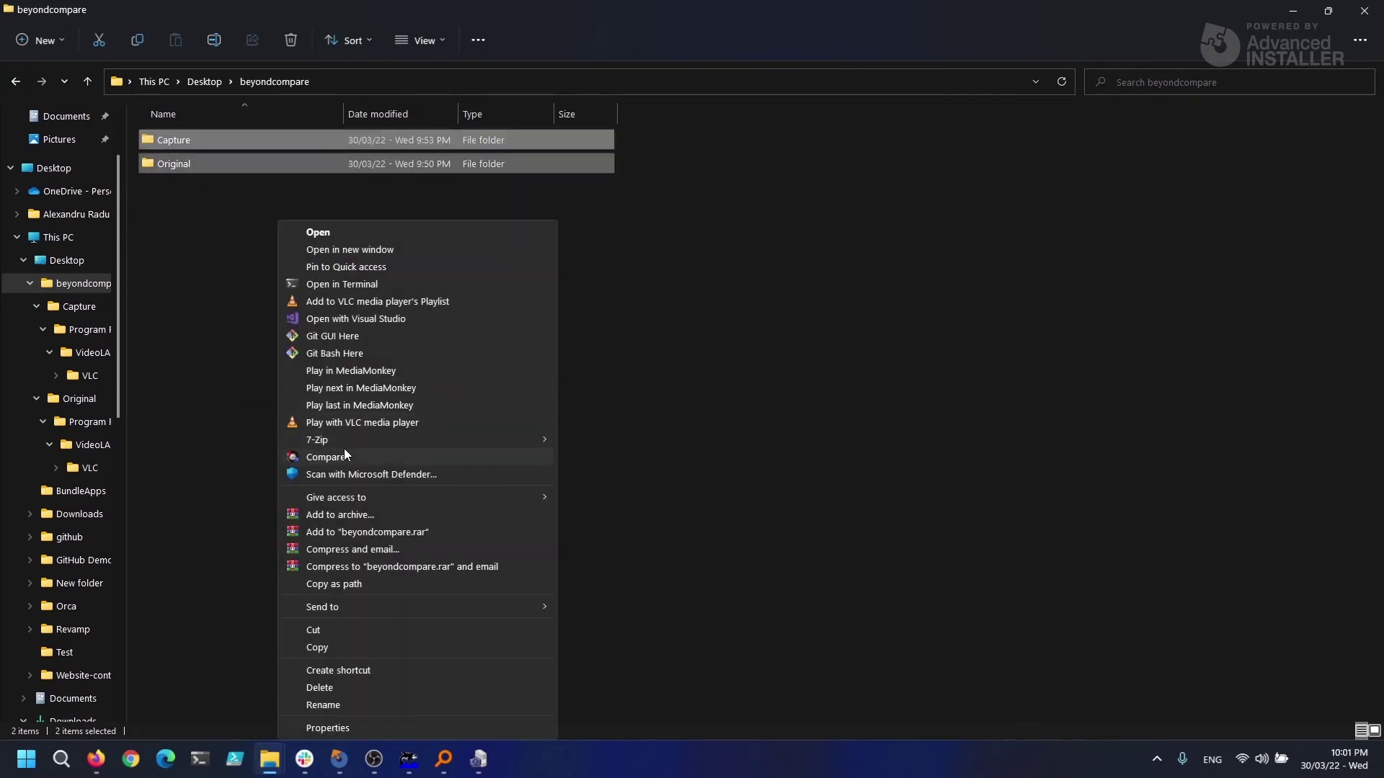
{"action": "left_click", "coordinate": [344, 452]}
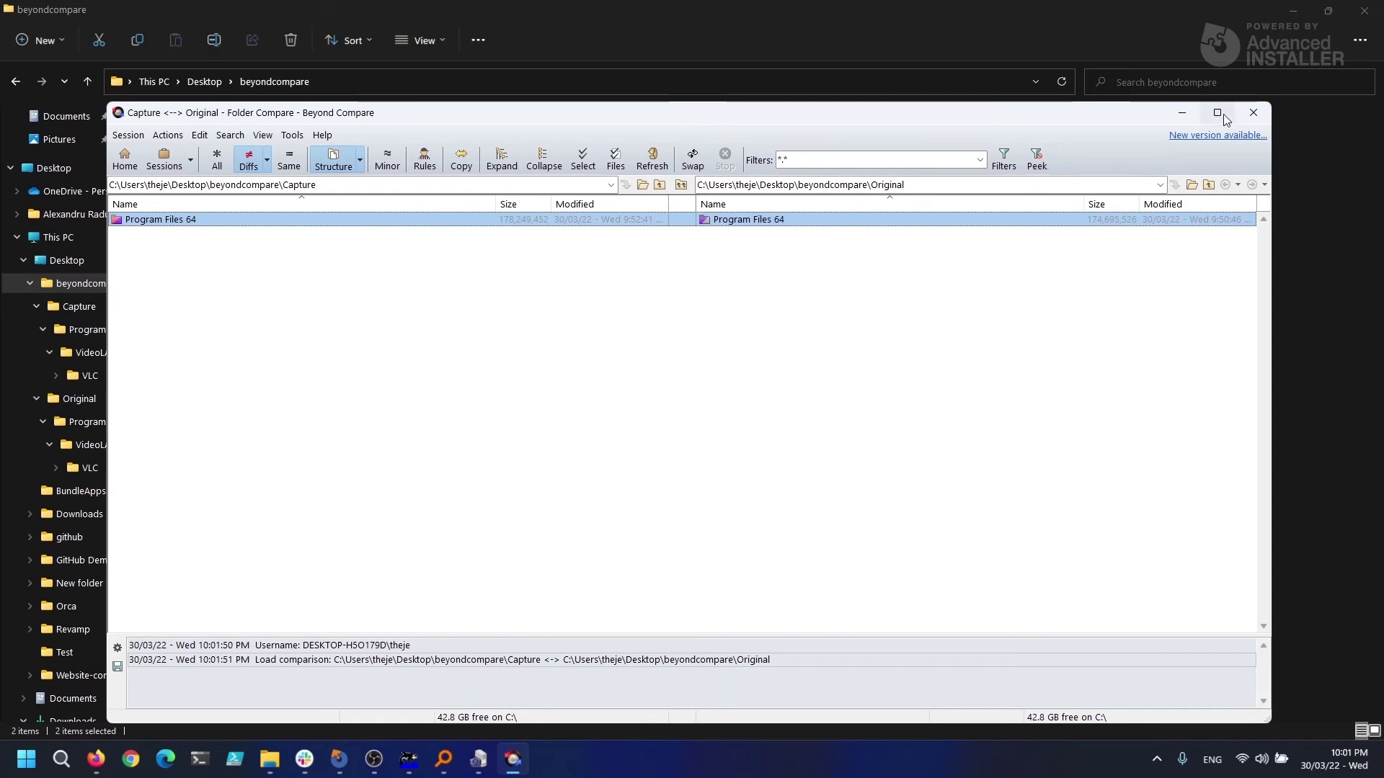
- Maximize the comparison and expand Program Files 64 and VideoLAN on the Original side
{"action": "left_click", "coordinate": [1217, 113]}
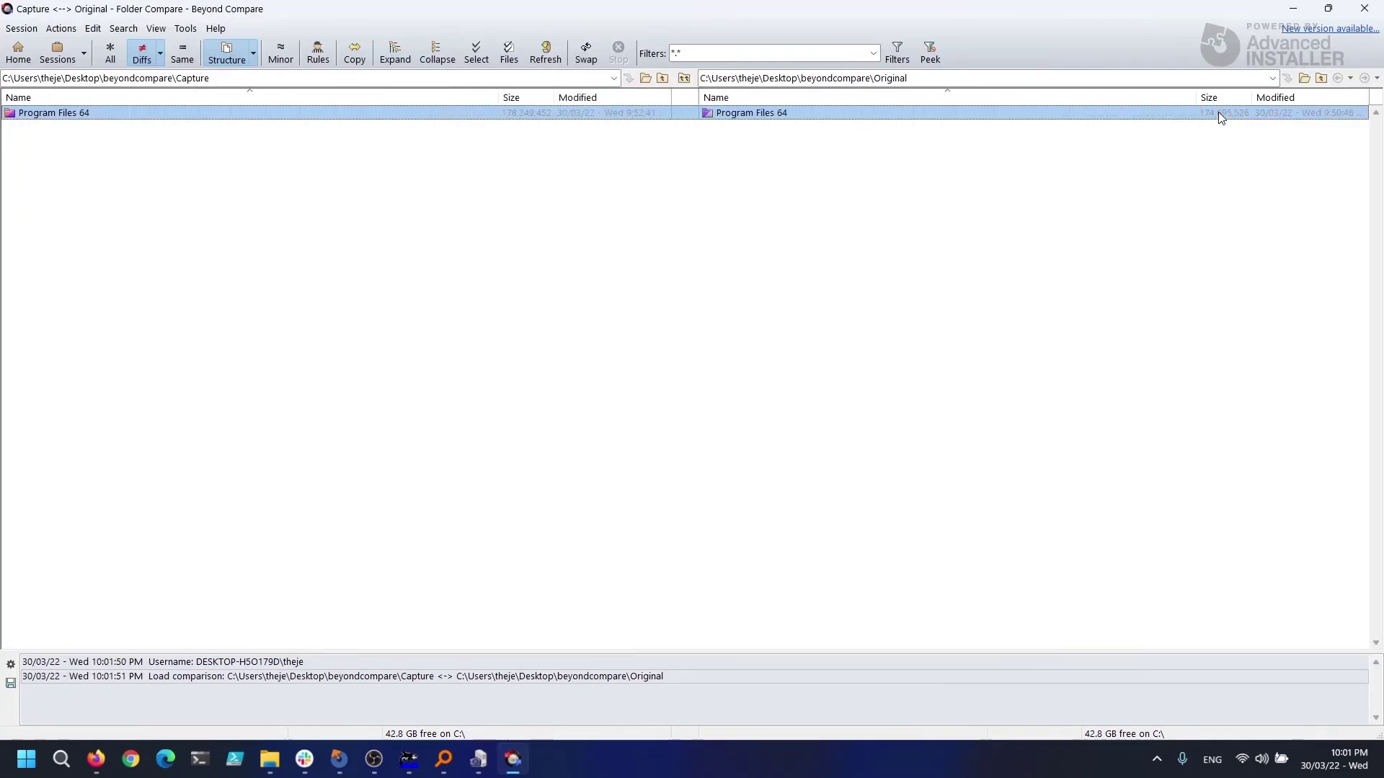
{"action": "left_click", "coordinate": [696, 117]}
{"action": "left_click", "coordinate": [710, 128]}
{"action": "left_click", "coordinate": [709, 128]}
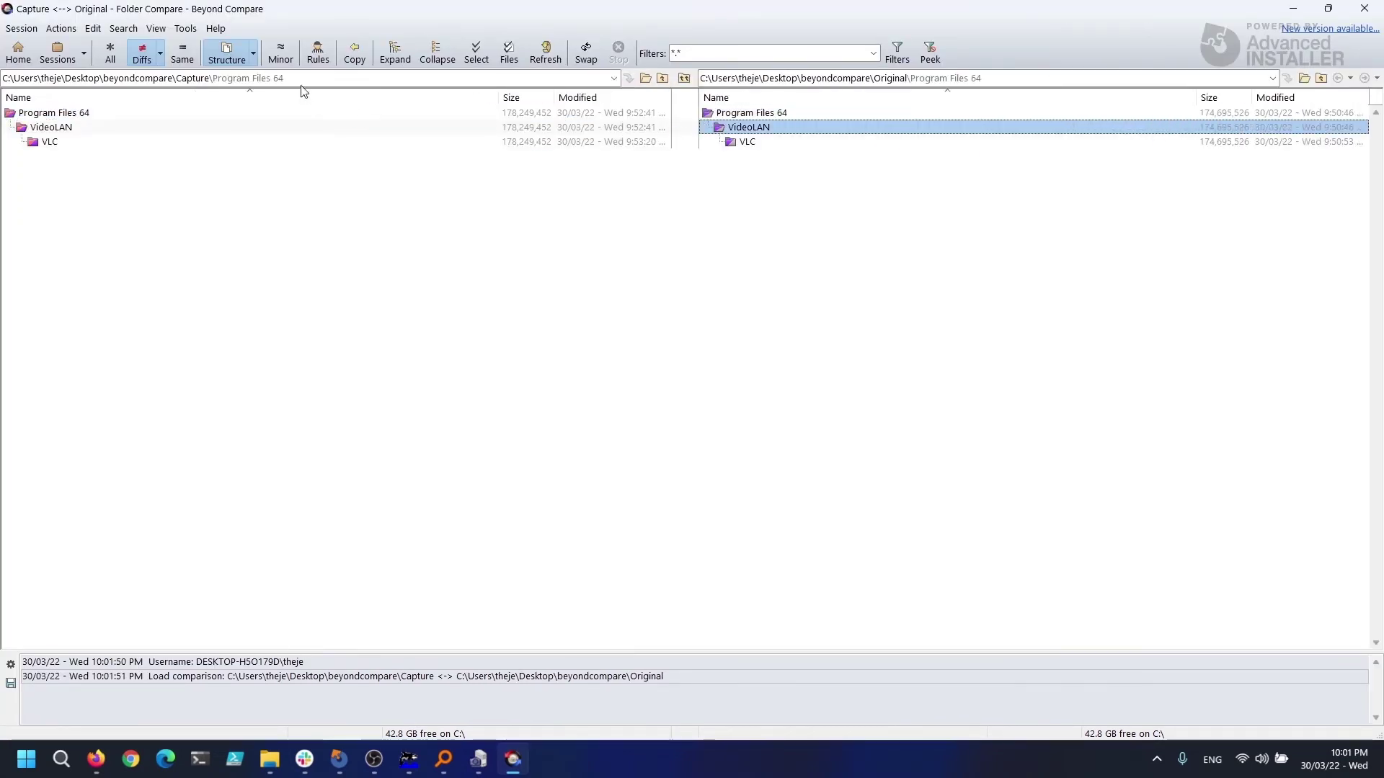
- Set the session to skip timestamps and binary-compare contents, then expand the VLC folder
{"action": "left_click", "coordinate": [318, 54]}
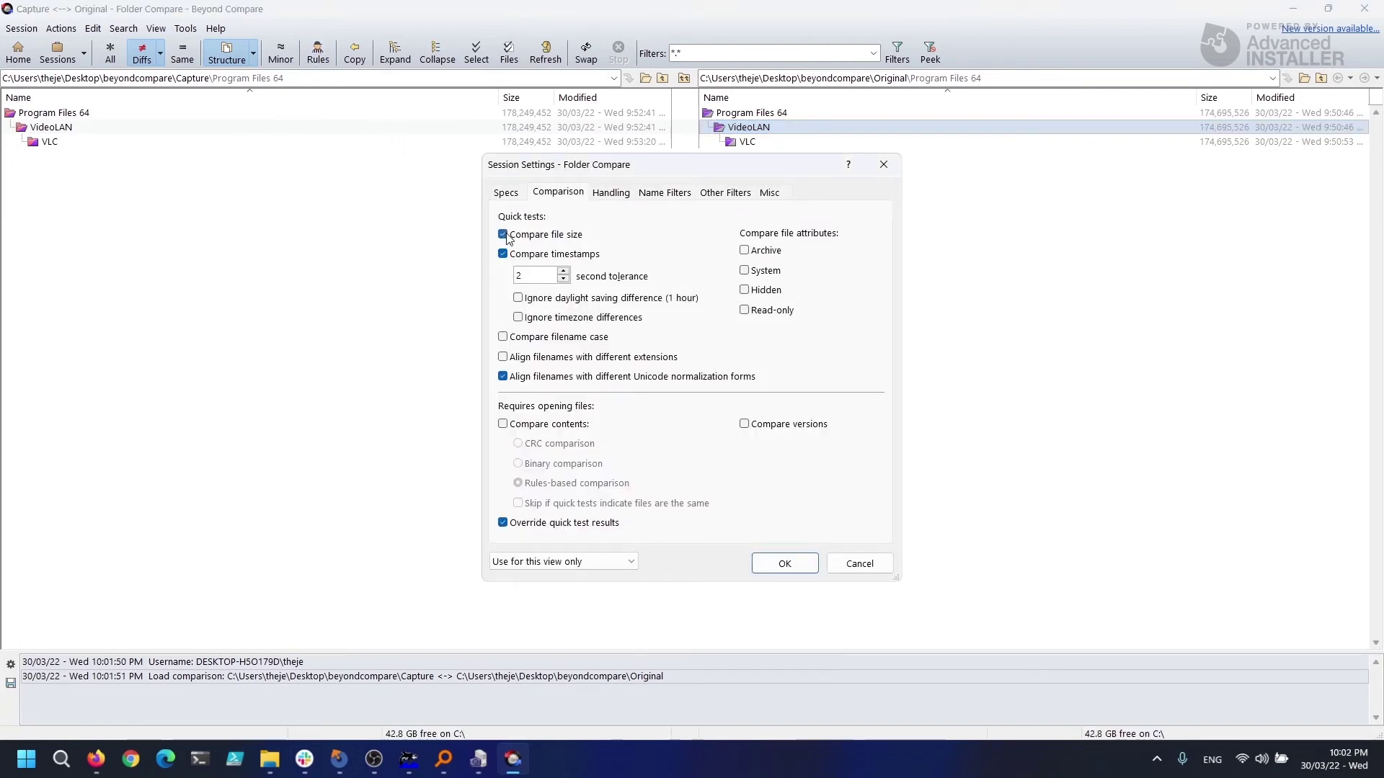
{"action": "left_click", "coordinate": [507, 238]}
{"action": "left_click", "coordinate": [520, 238]}
{"action": "left_click", "coordinate": [532, 257]}
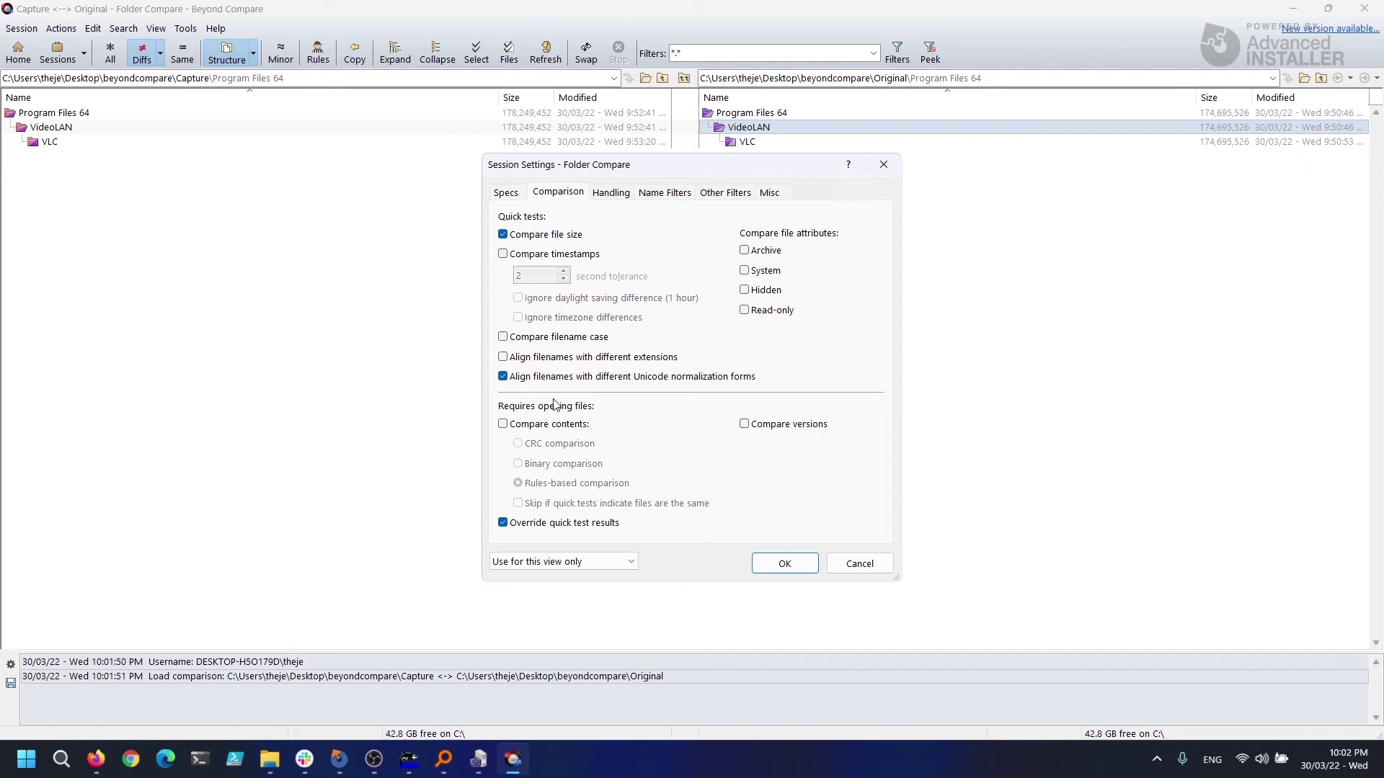
{"action": "left_click", "coordinate": [552, 425]}
{"action": "left_click", "coordinate": [553, 466]}
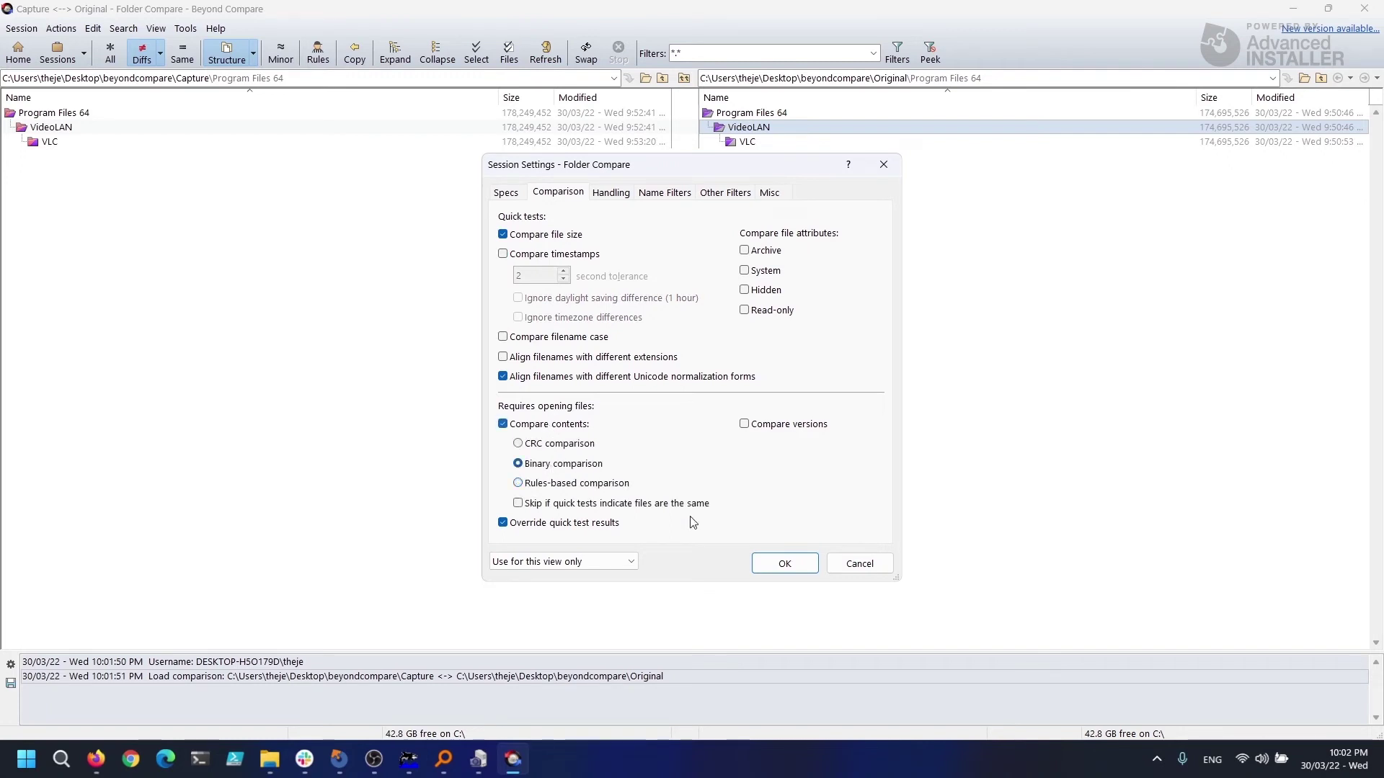
{"action": "left_click", "coordinate": [800, 564]}
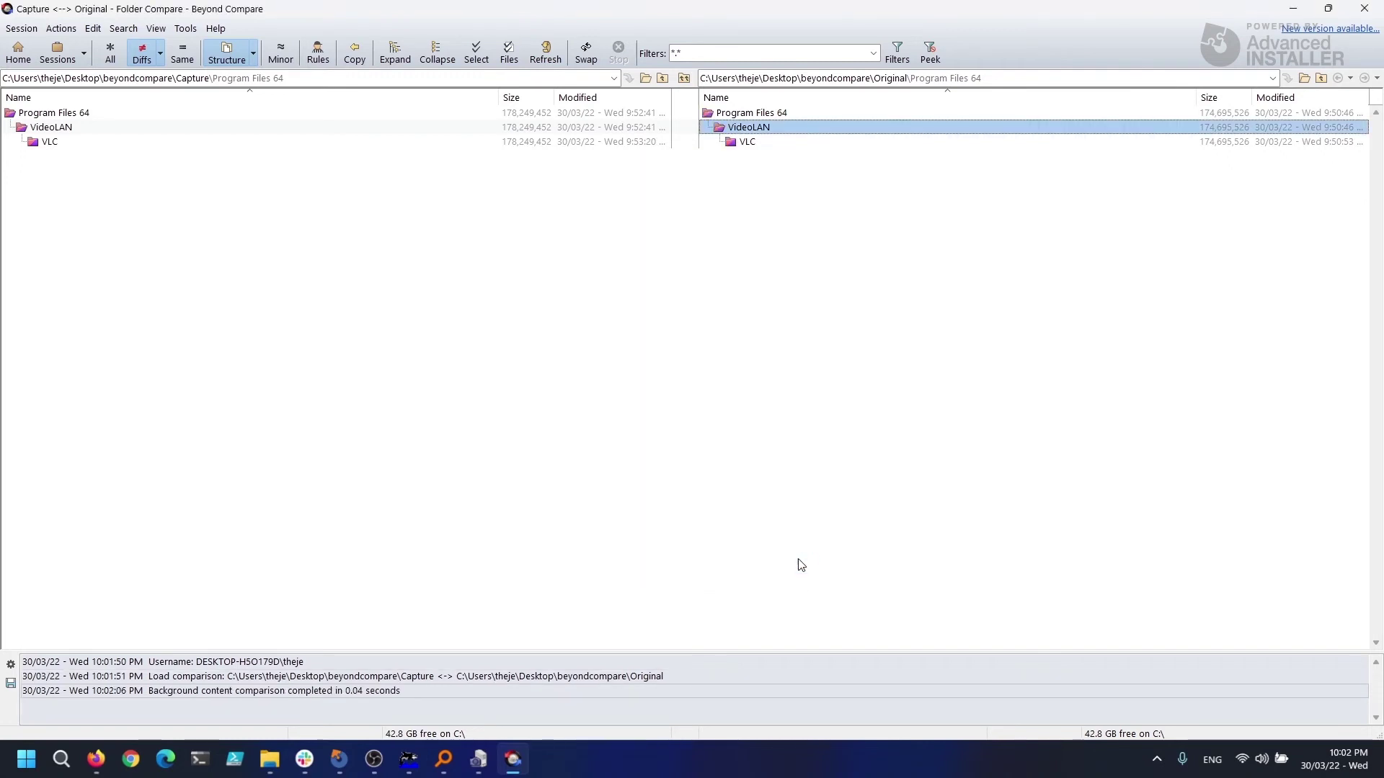
{"action": "double_click", "coordinate": [765, 139]}
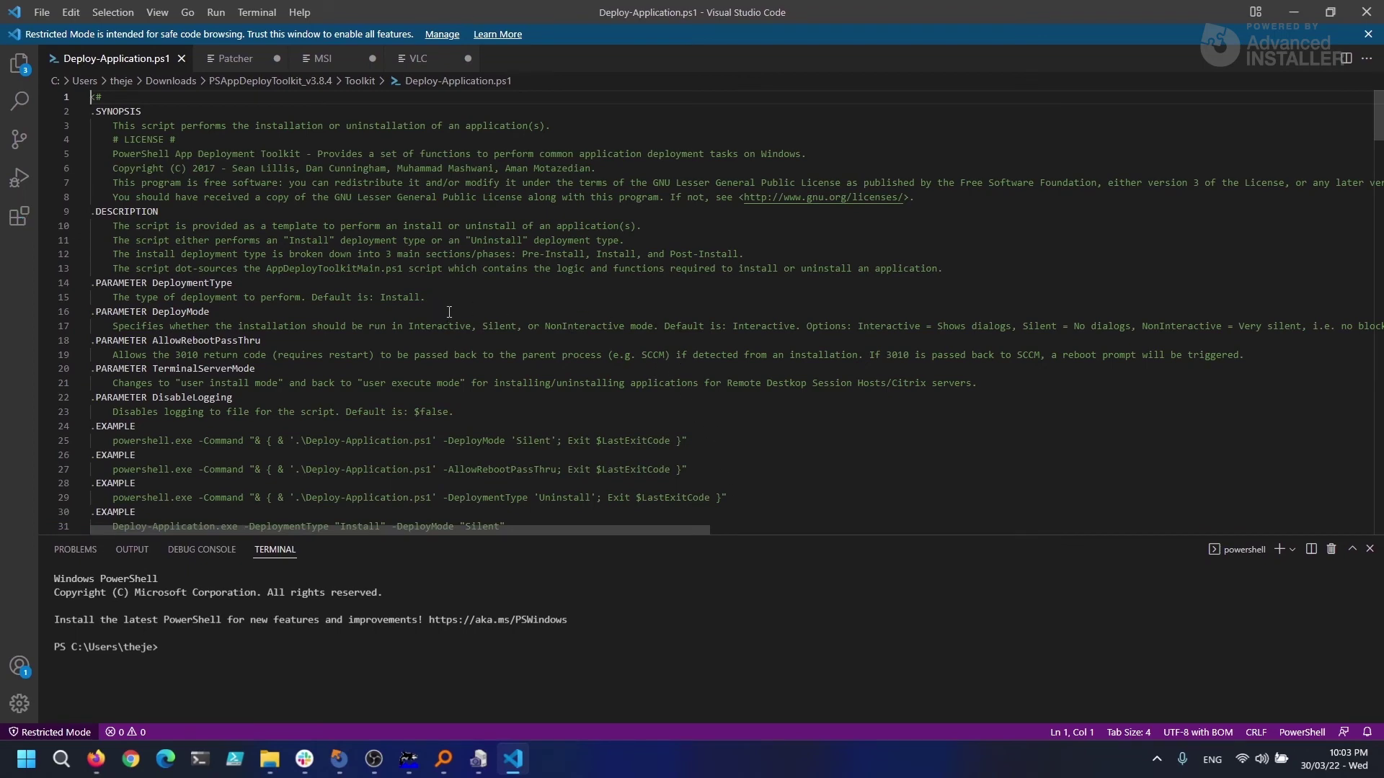
- Scroll down Deploy-Application.ps1 and highlight the Pre-Installation installPhase line
{"action": "scroll", "coordinate": [381, 211], "scroll_direction": "down", "scroll_amount": 10}
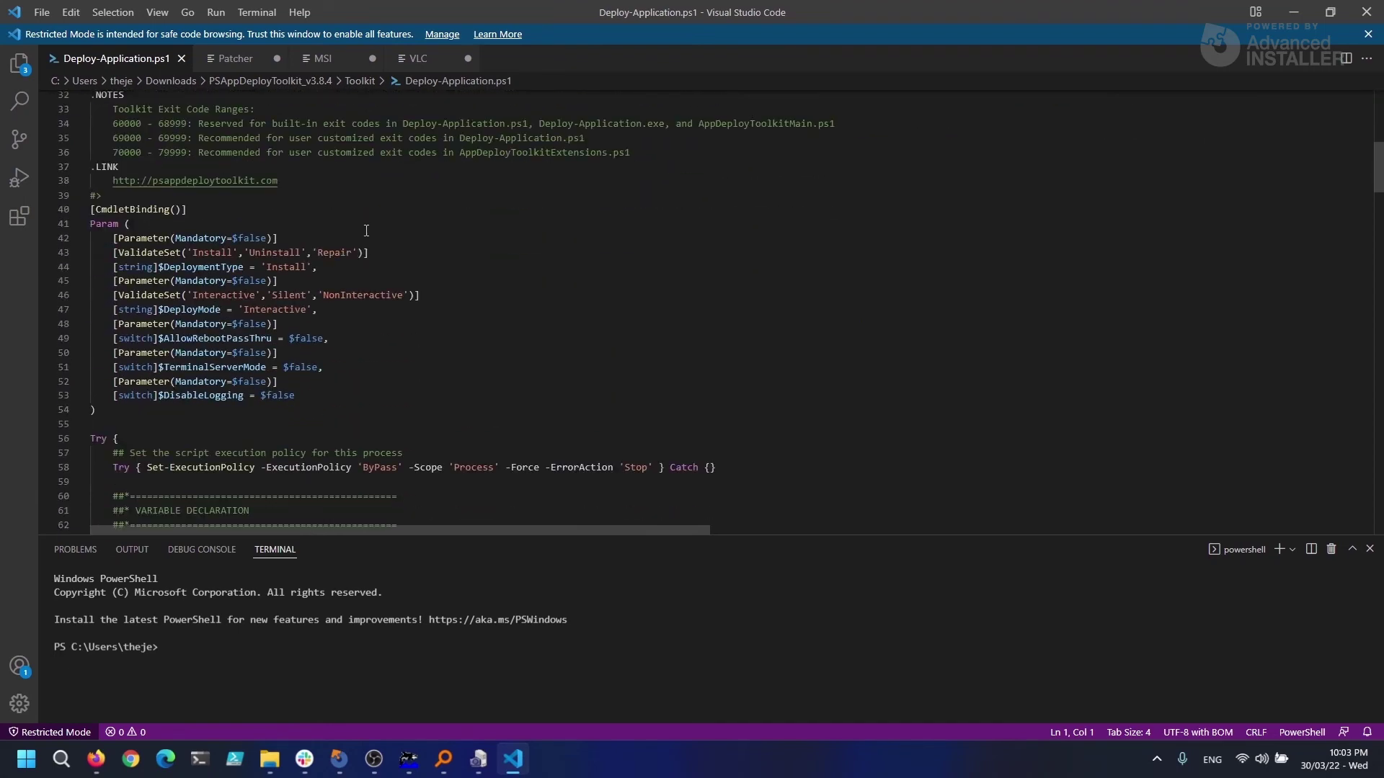
{"action": "scroll", "coordinate": [366, 231], "scroll_direction": "down", "scroll_amount": 9}
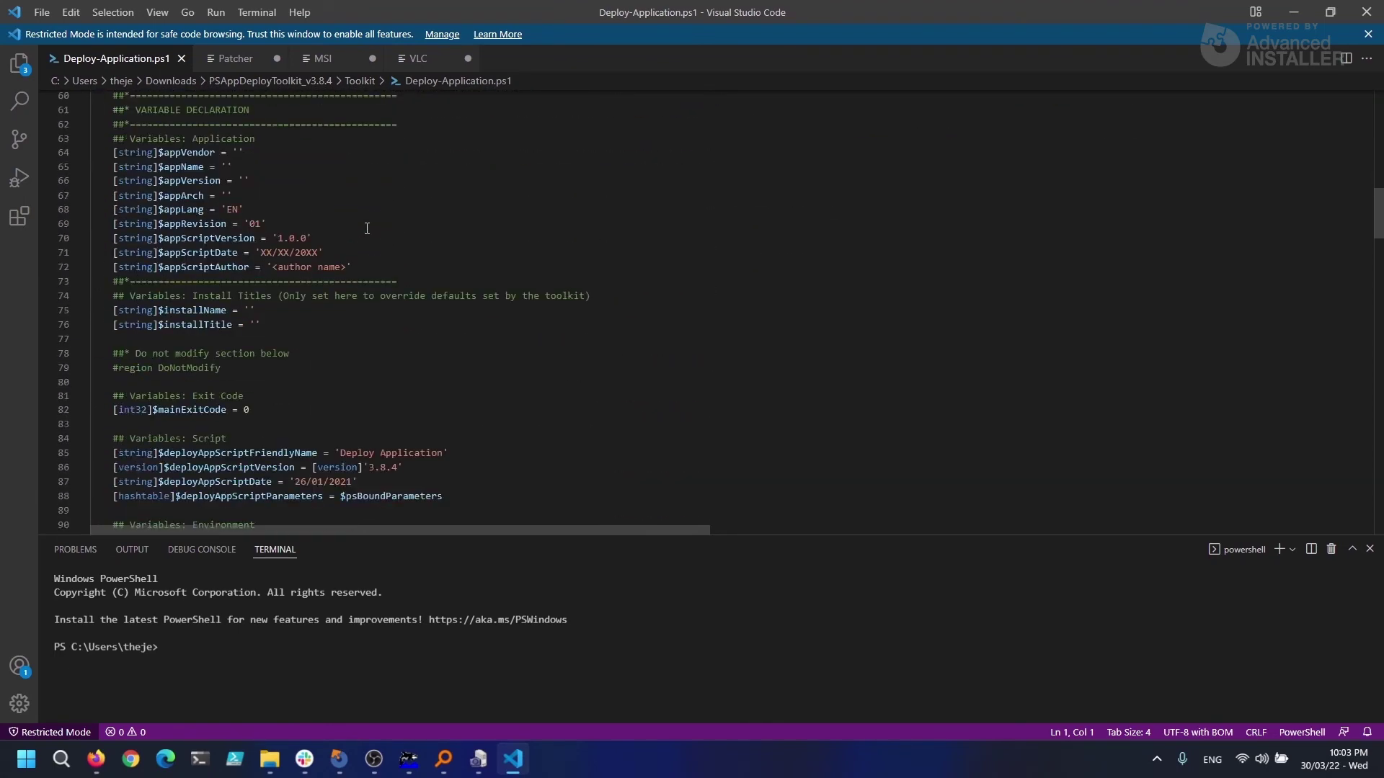
{"action": "scroll", "coordinate": [366, 229], "scroll_direction": "down", "scroll_amount": 6}
{"action": "scroll", "coordinate": [366, 228], "scroll_direction": "down", "scroll_amount": 2}
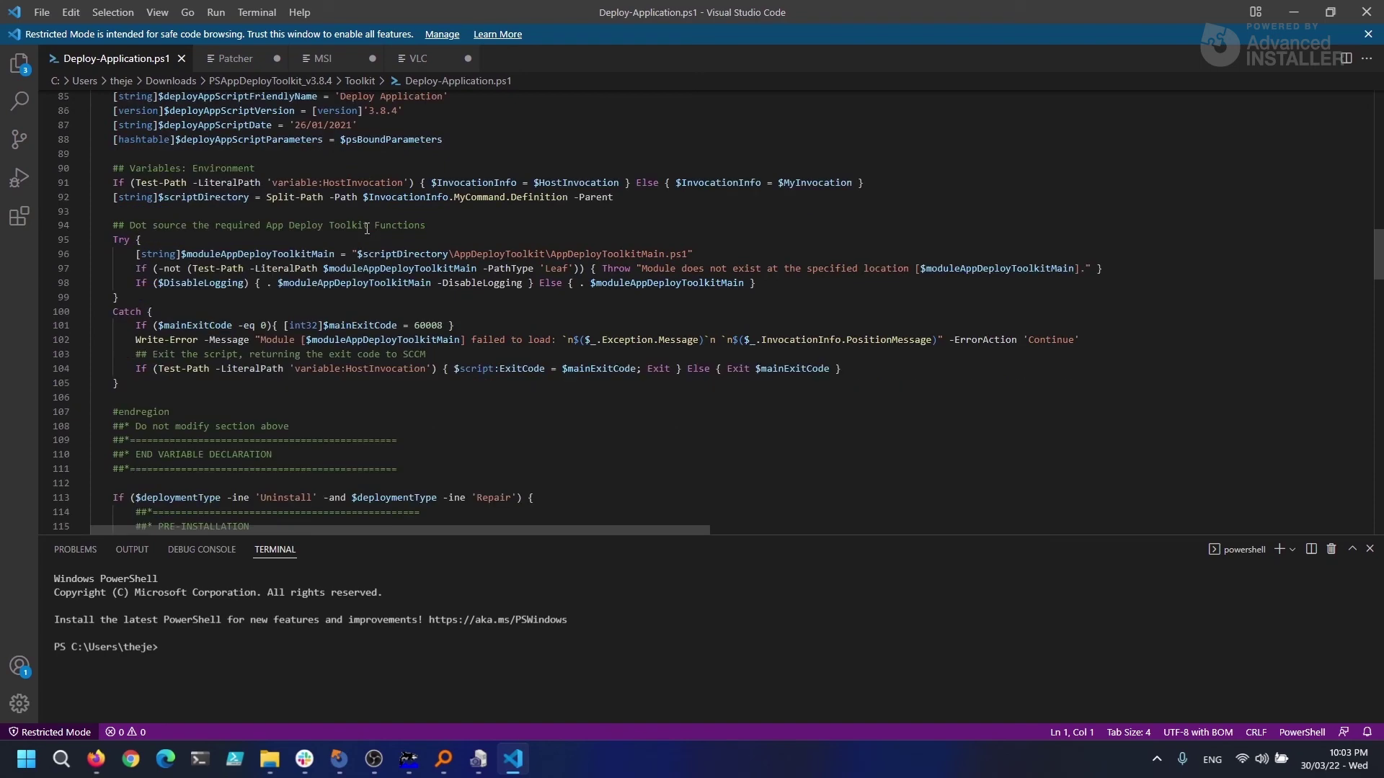
{"action": "scroll", "coordinate": [366, 228], "scroll_direction": "down", "scroll_amount": 5}
{"action": "scroll", "coordinate": [198, 246], "scroll_direction": "down", "scroll_amount": 1}
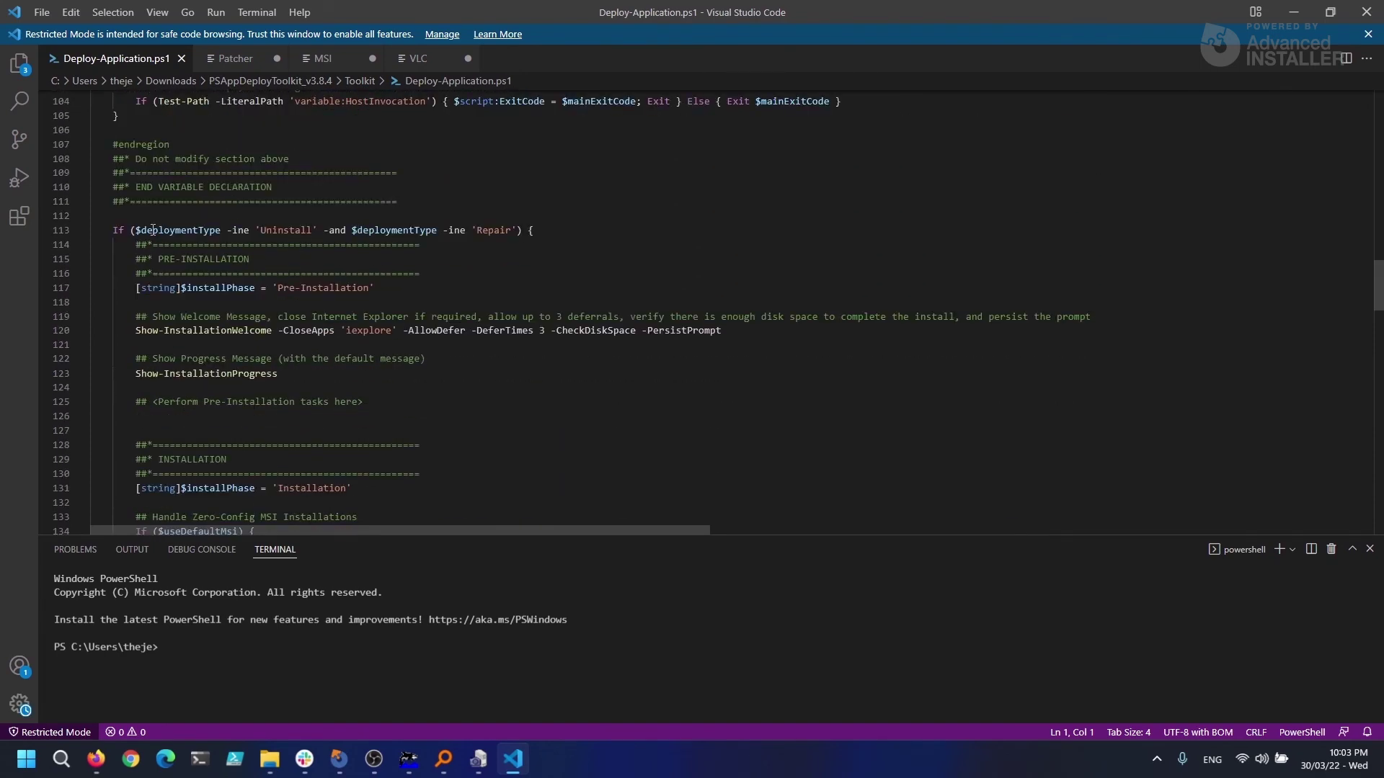
{"action": "left_click_drag", "start_coordinate": [153, 229], "coordinate": [420, 231]}
{"action": "scroll", "coordinate": [406, 237], "scroll_direction": "down", "scroll_amount": 1}
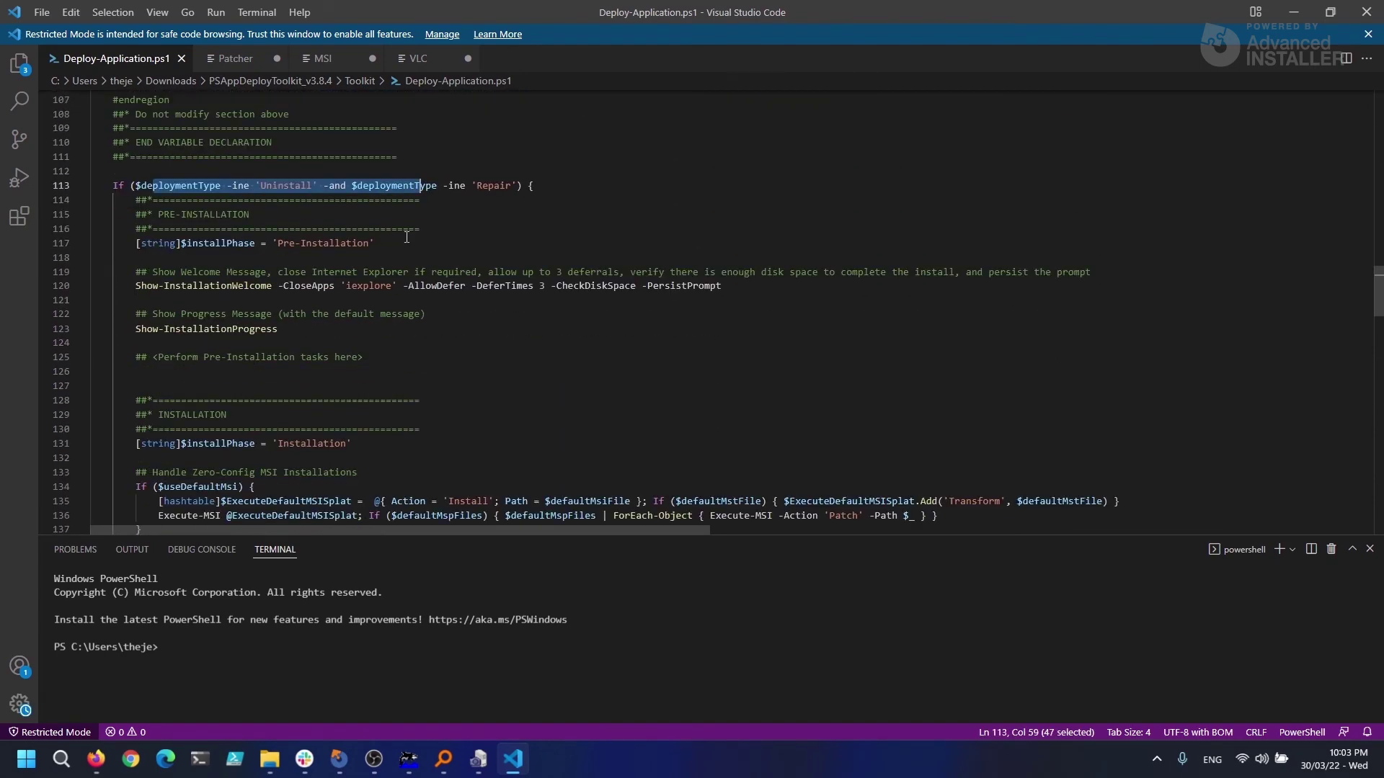
- Highlight the installPhase lines of the Installation and Post-Installation sections
{"action": "left_click", "coordinate": [427, 249]}
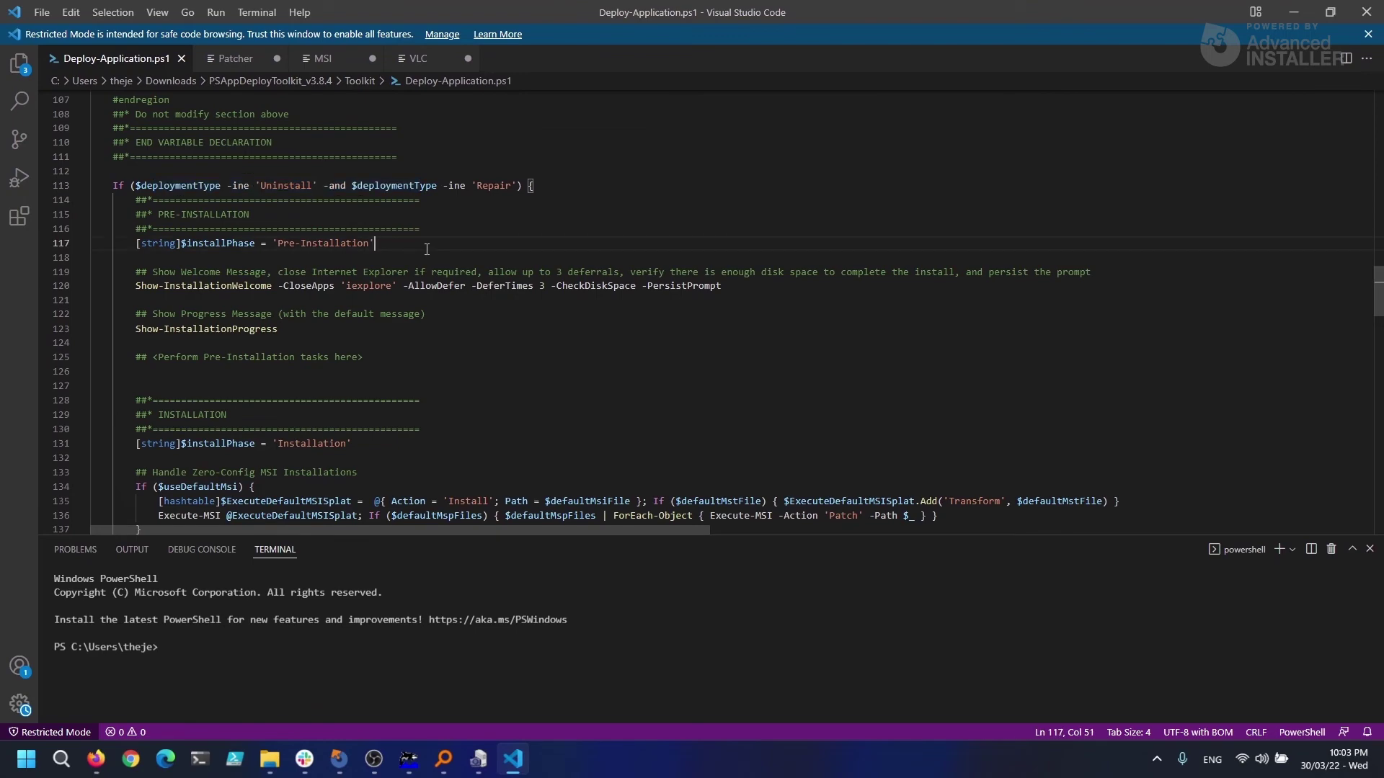
{"action": "left_click_drag", "start_coordinate": [391, 249], "coordinate": [186, 246]}
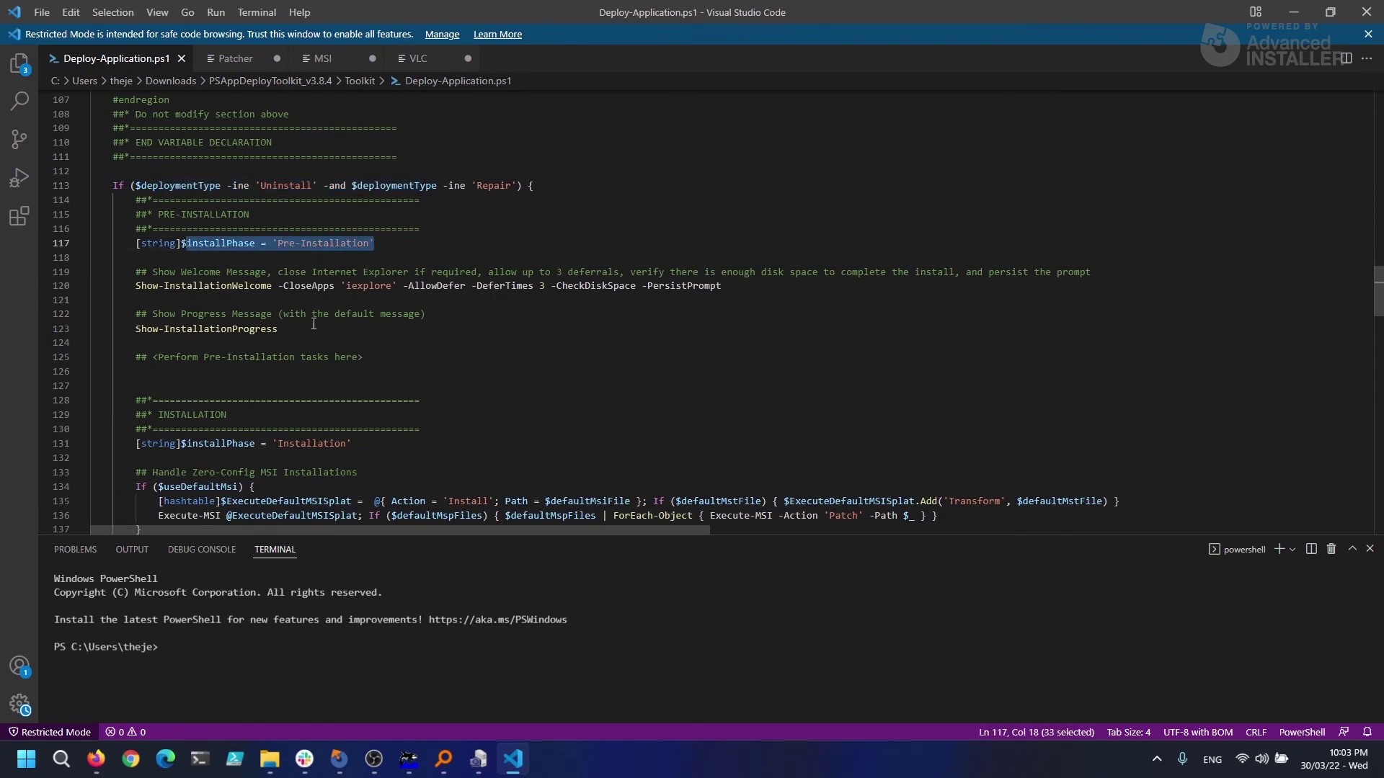
{"action": "scroll", "coordinate": [315, 324], "scroll_direction": "down", "scroll_amount": 3}
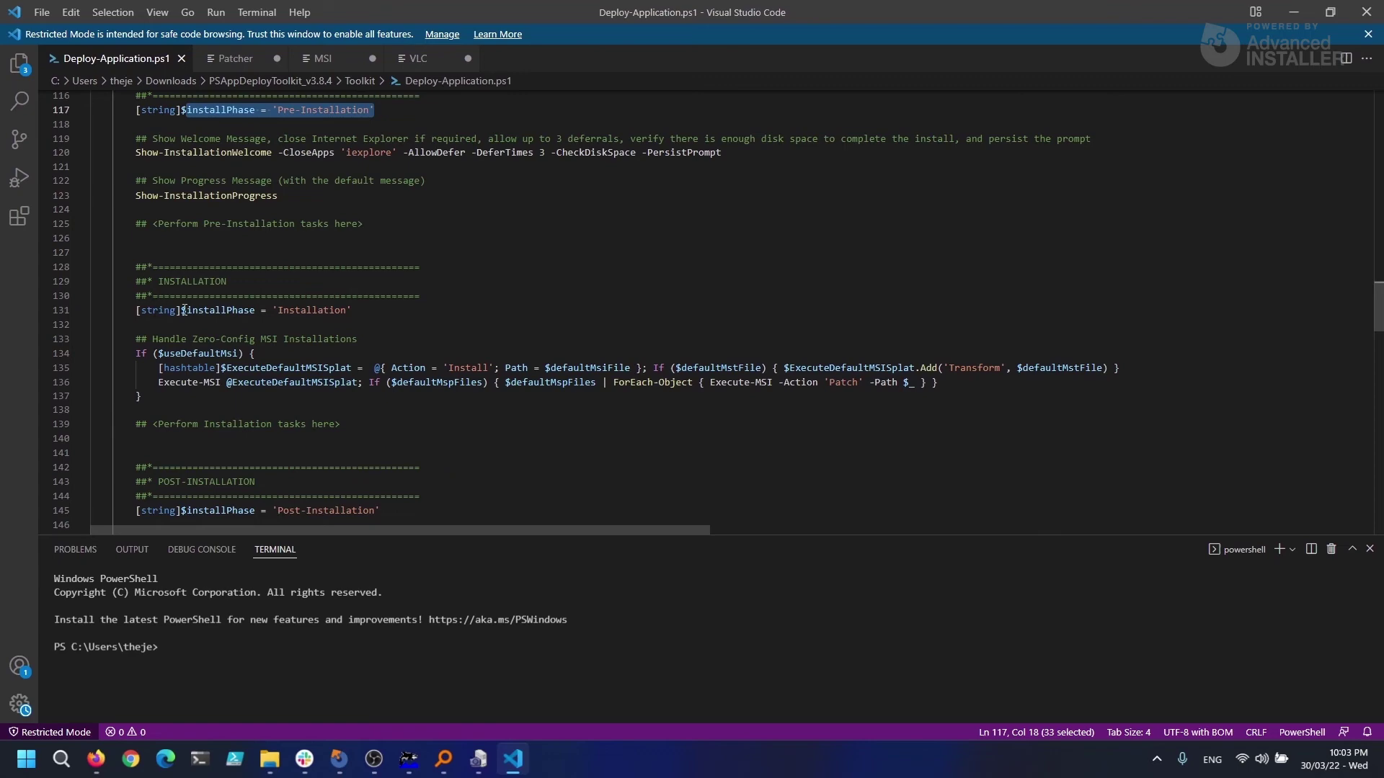
{"action": "left_click_drag", "start_coordinate": [184, 310], "coordinate": [351, 311]}
{"action": "scroll", "coordinate": [348, 332], "scroll_direction": "down", "scroll_amount": 4}
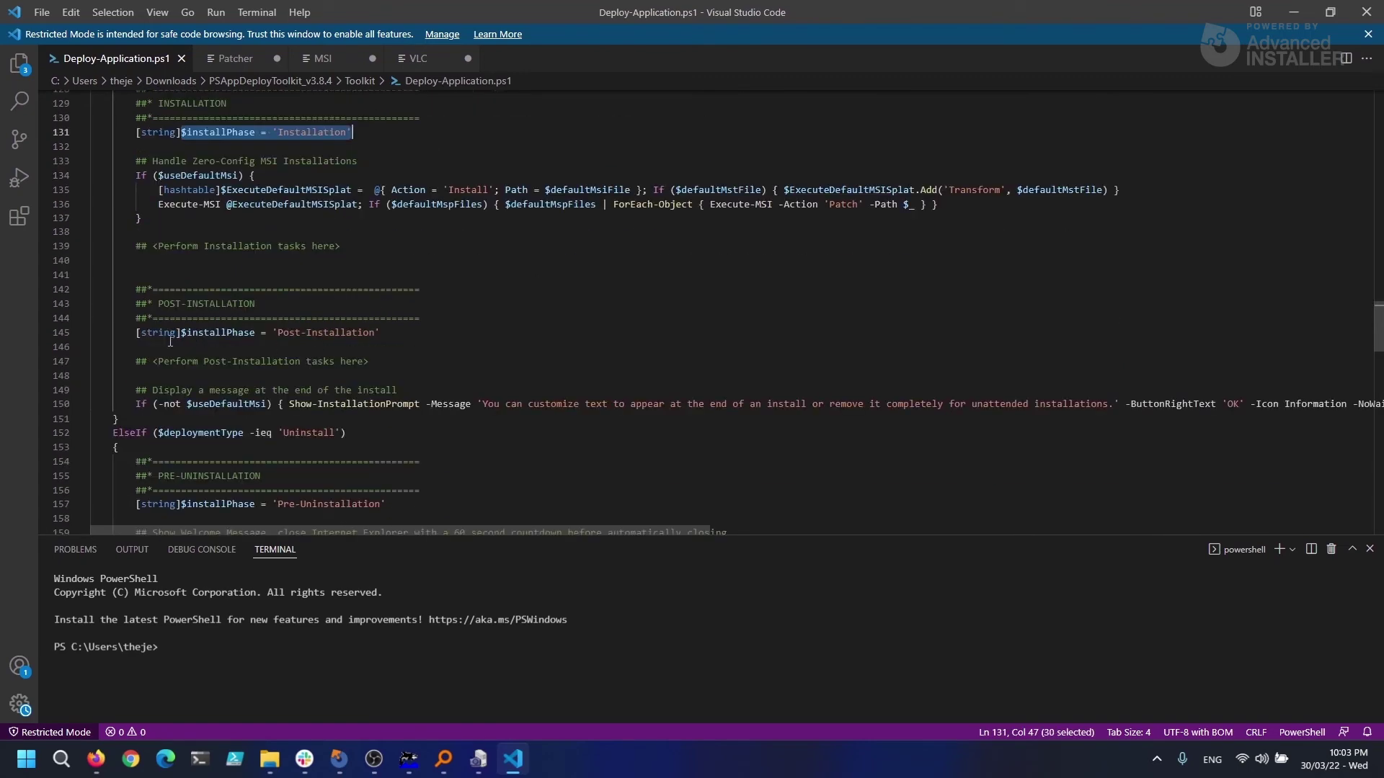
{"action": "left_click_drag", "start_coordinate": [182, 332], "coordinate": [381, 333]}
{"action": "left_click", "coordinate": [463, 333]}
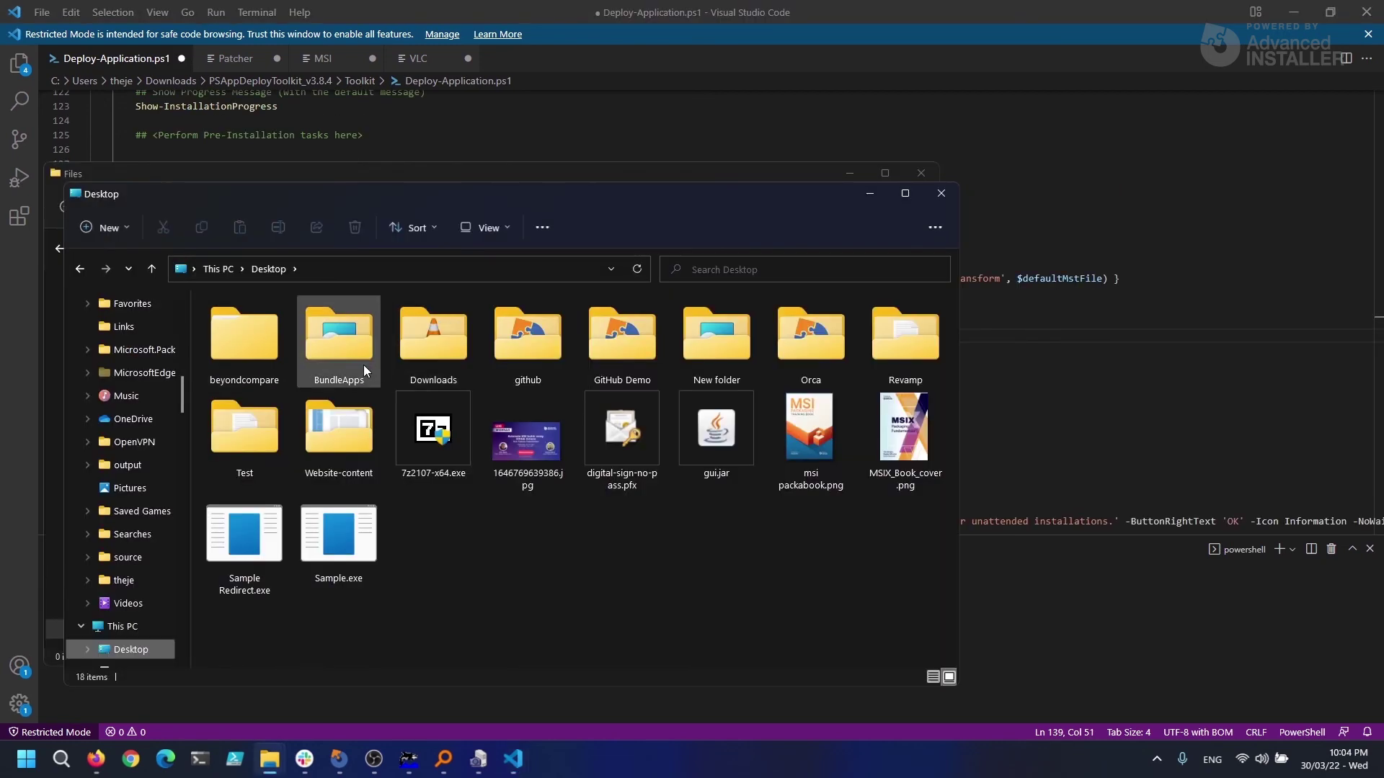
- Copy the three MSI installers from BundleApps and paste them into the Files folder
{"action": "double_click", "coordinate": [363, 365]}
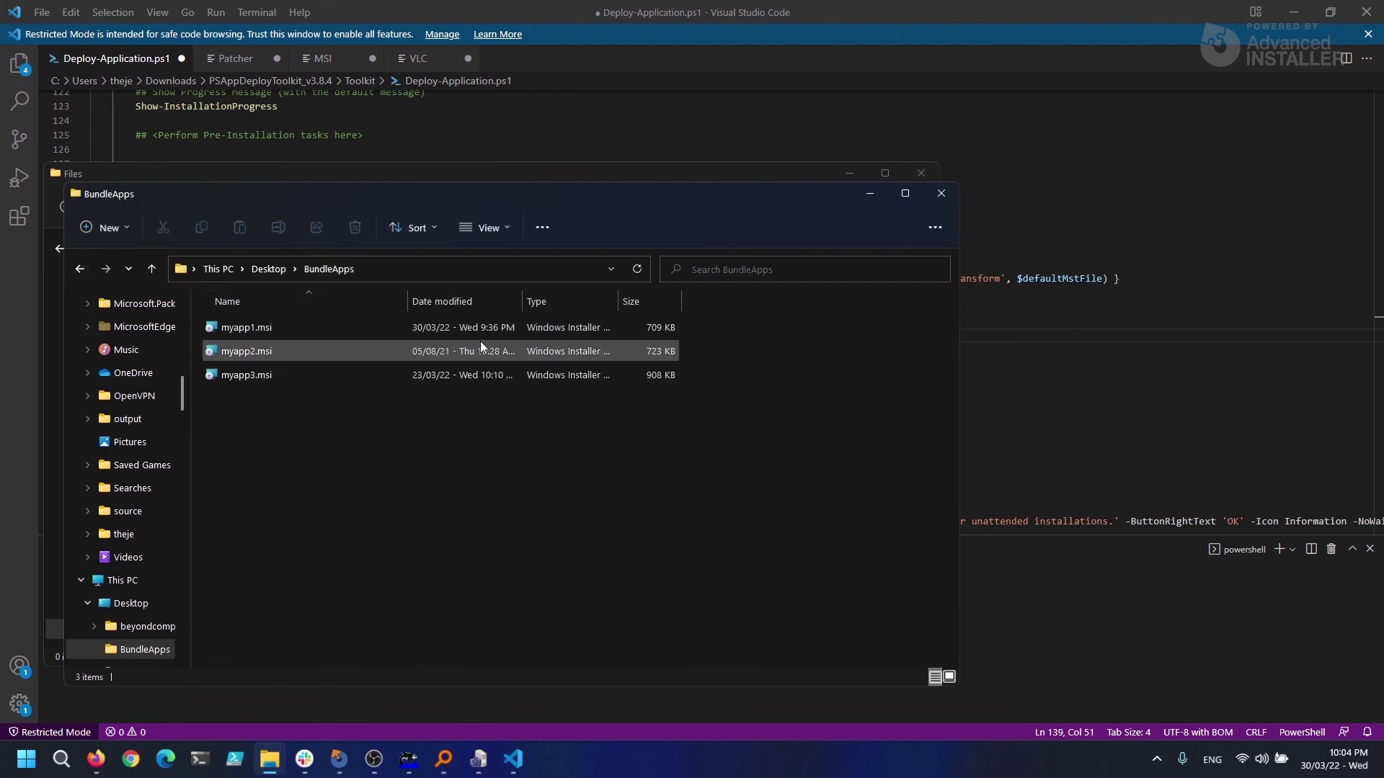
{"action": "key", "text": "ctrl+a"}
{"action": "left_click", "coordinate": [869, 193]}
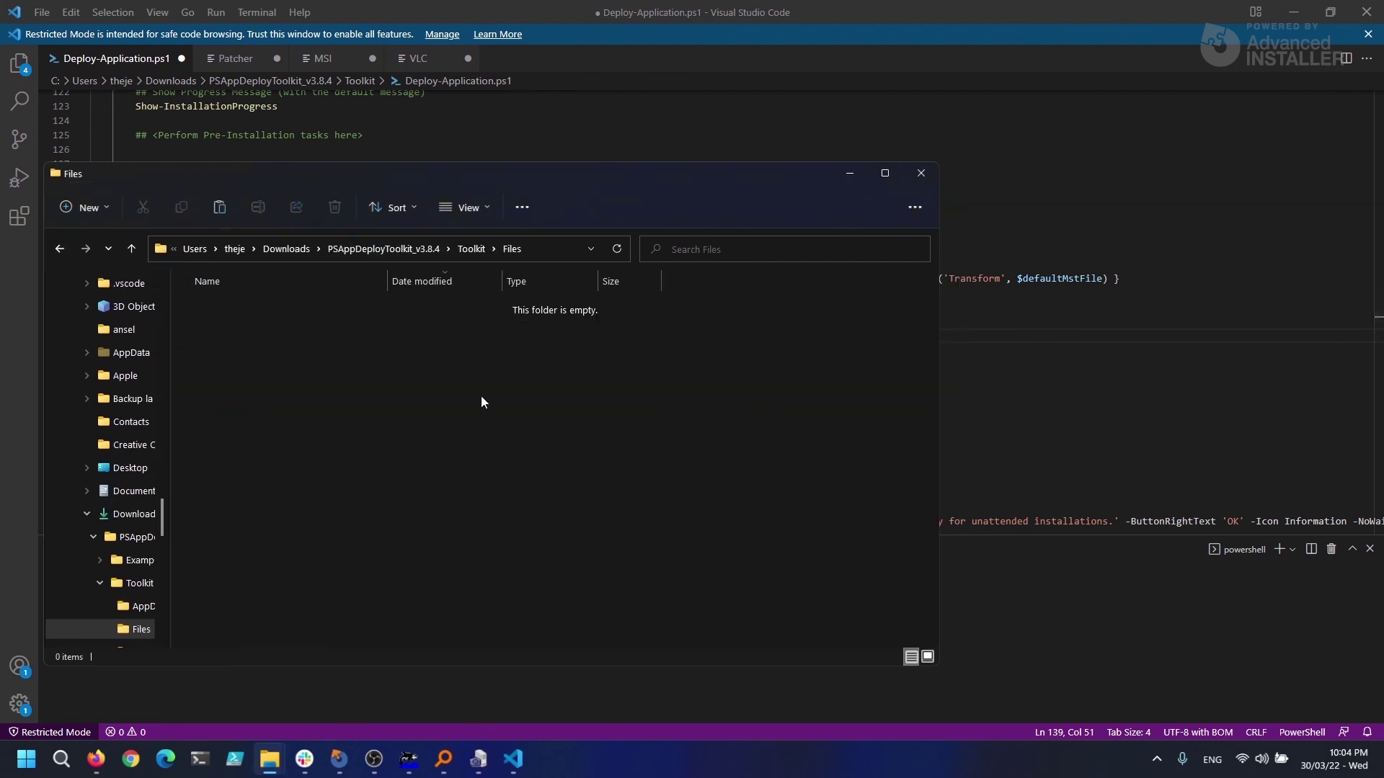
{"action": "key", "text": "ctrl+v"}
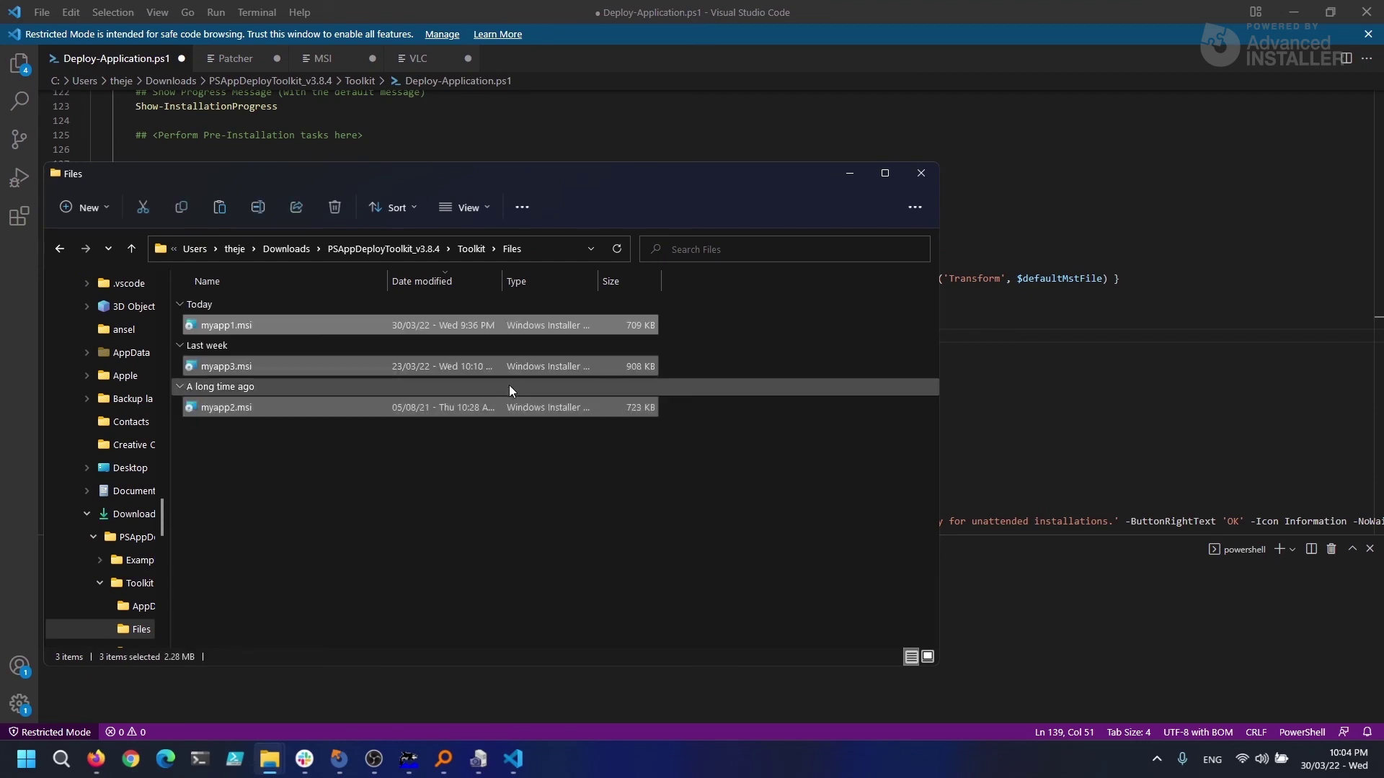
- Sort the Files folder by date modified, newest first, and move the window right
{"action": "left_click", "coordinate": [467, 496]}
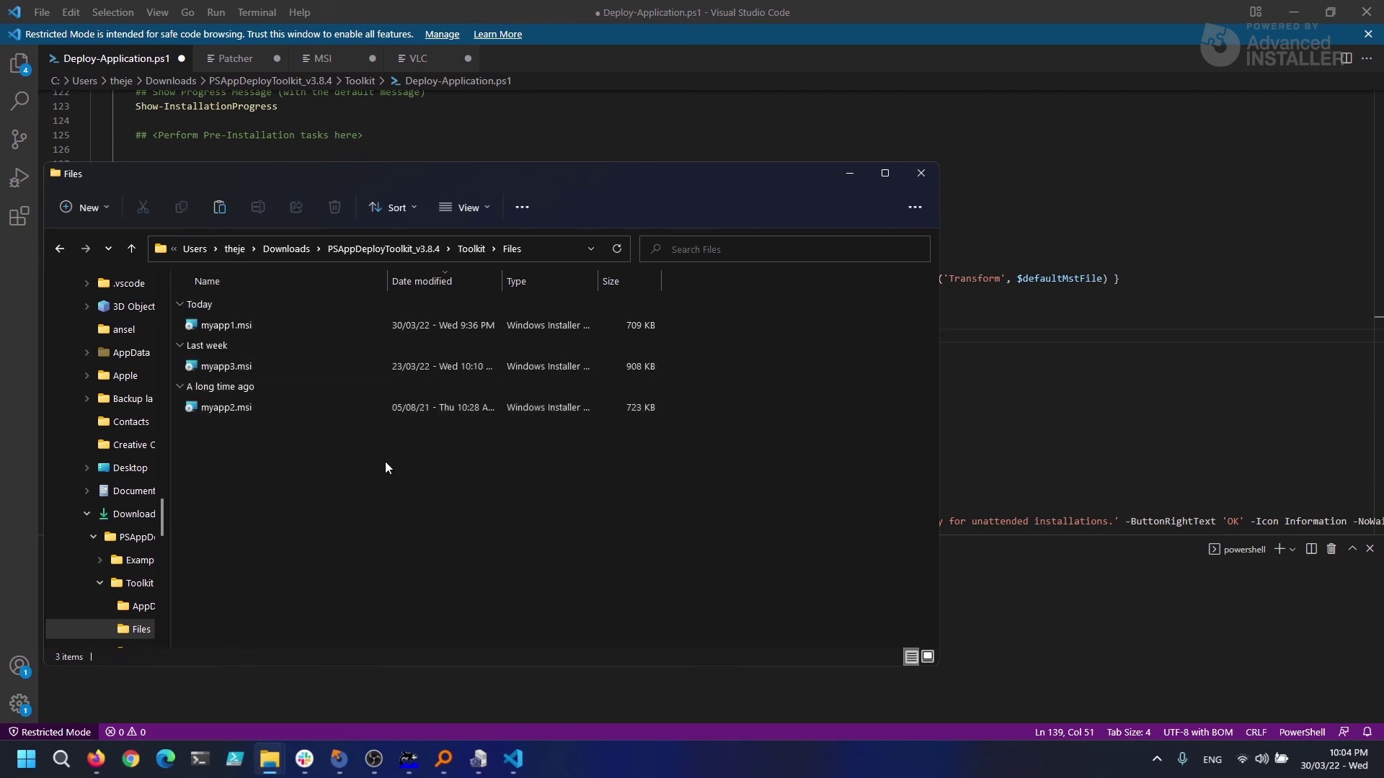
{"action": "left_click", "coordinate": [468, 284]}
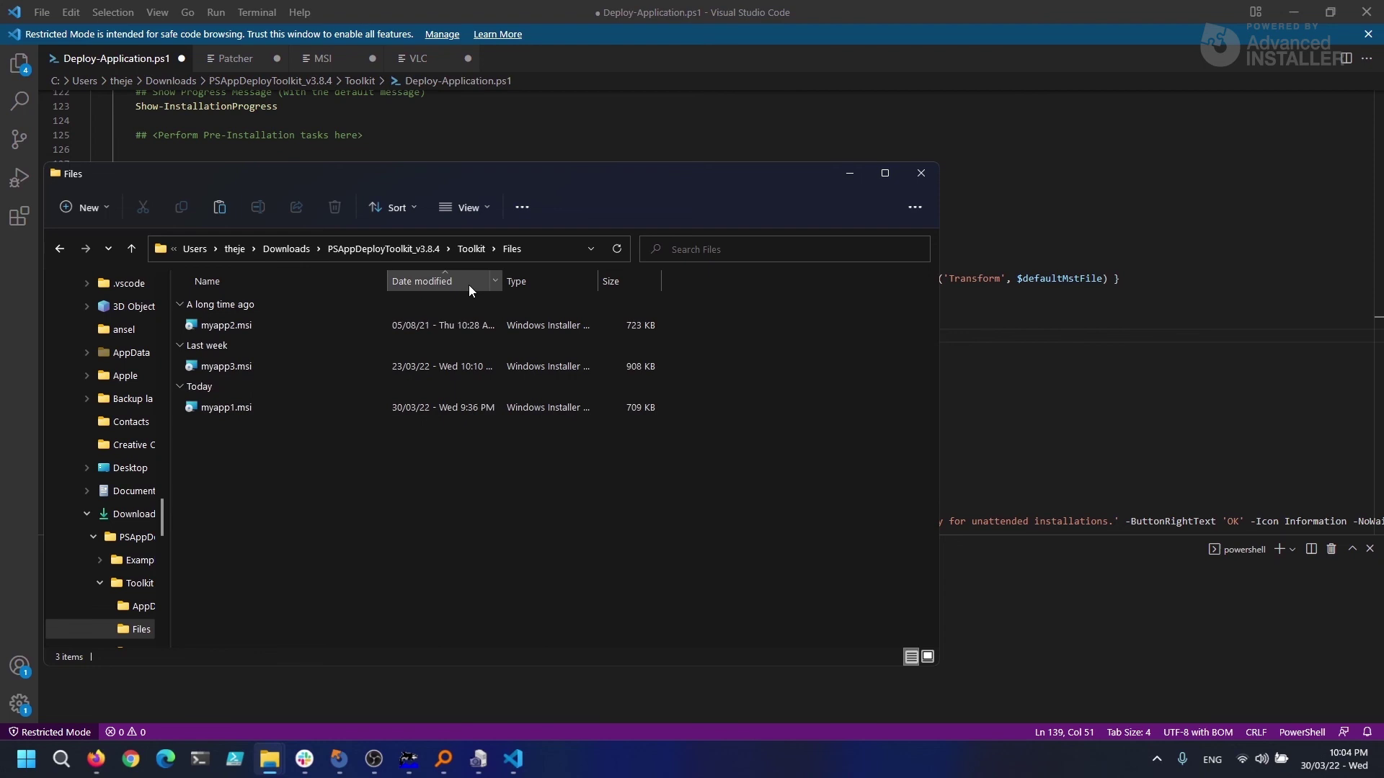
{"action": "left_click", "coordinate": [455, 281]}
{"action": "left_click_drag", "start_coordinate": [523, 183], "coordinate": [991, 184]}
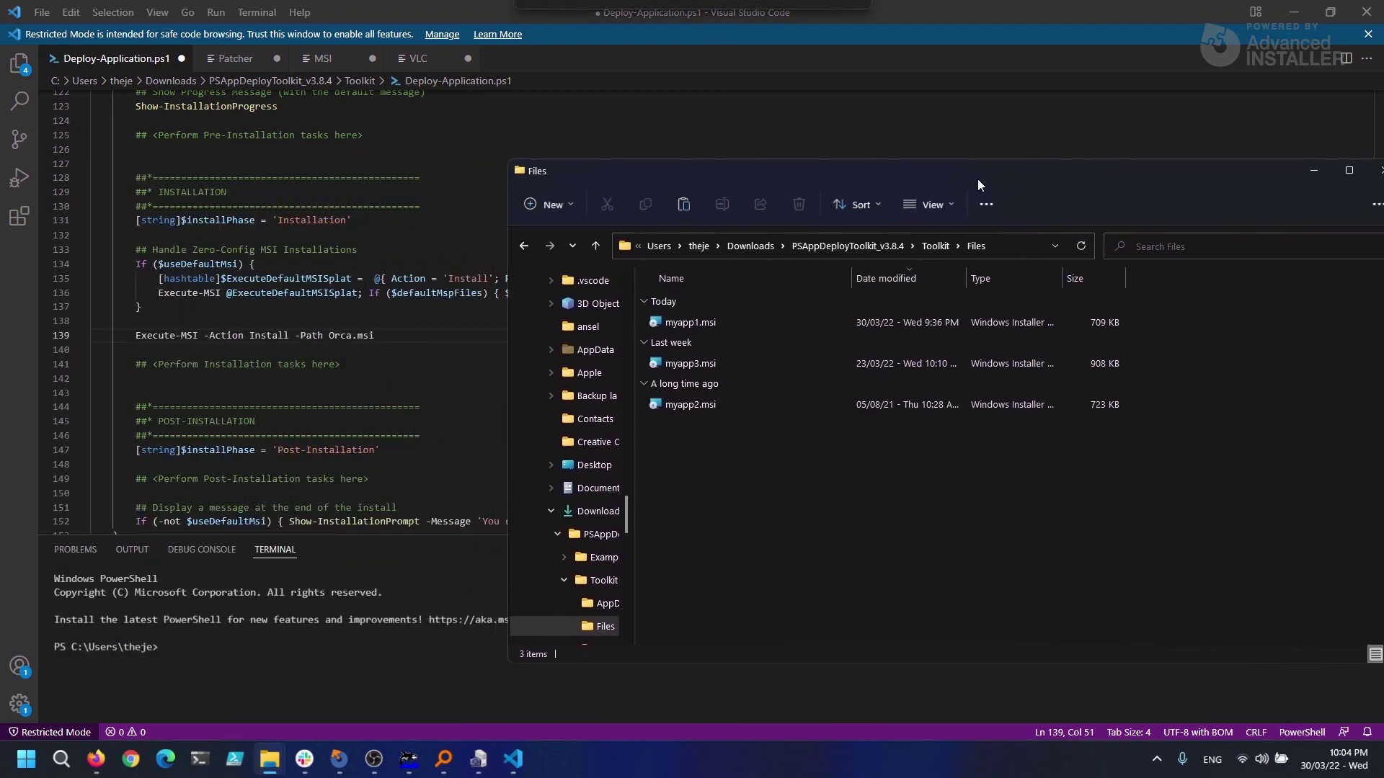
- Replace Orca with myapp1 in the Execute-MSI install path and copy that line
{"action": "double_click", "coordinate": [340, 336]}
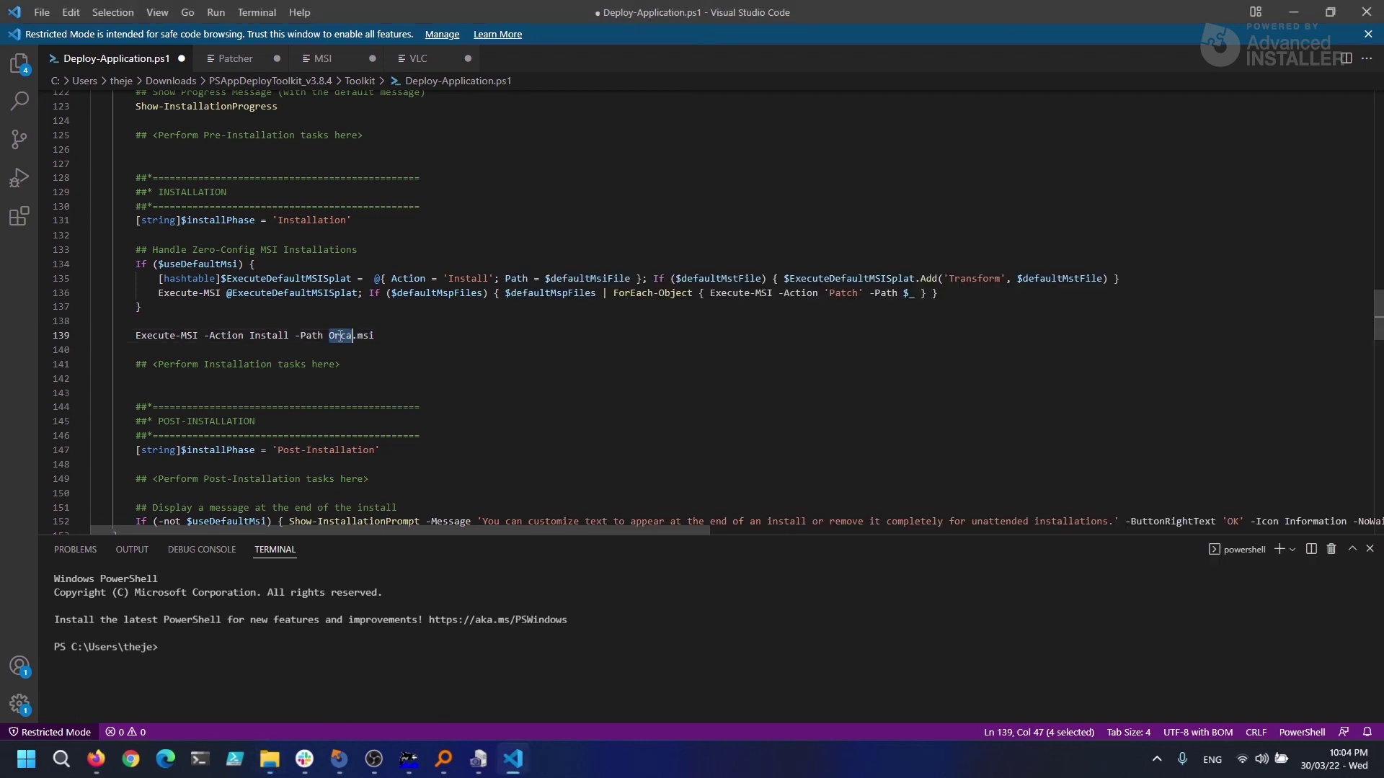
{"action": "type", "text": "myapp1"}
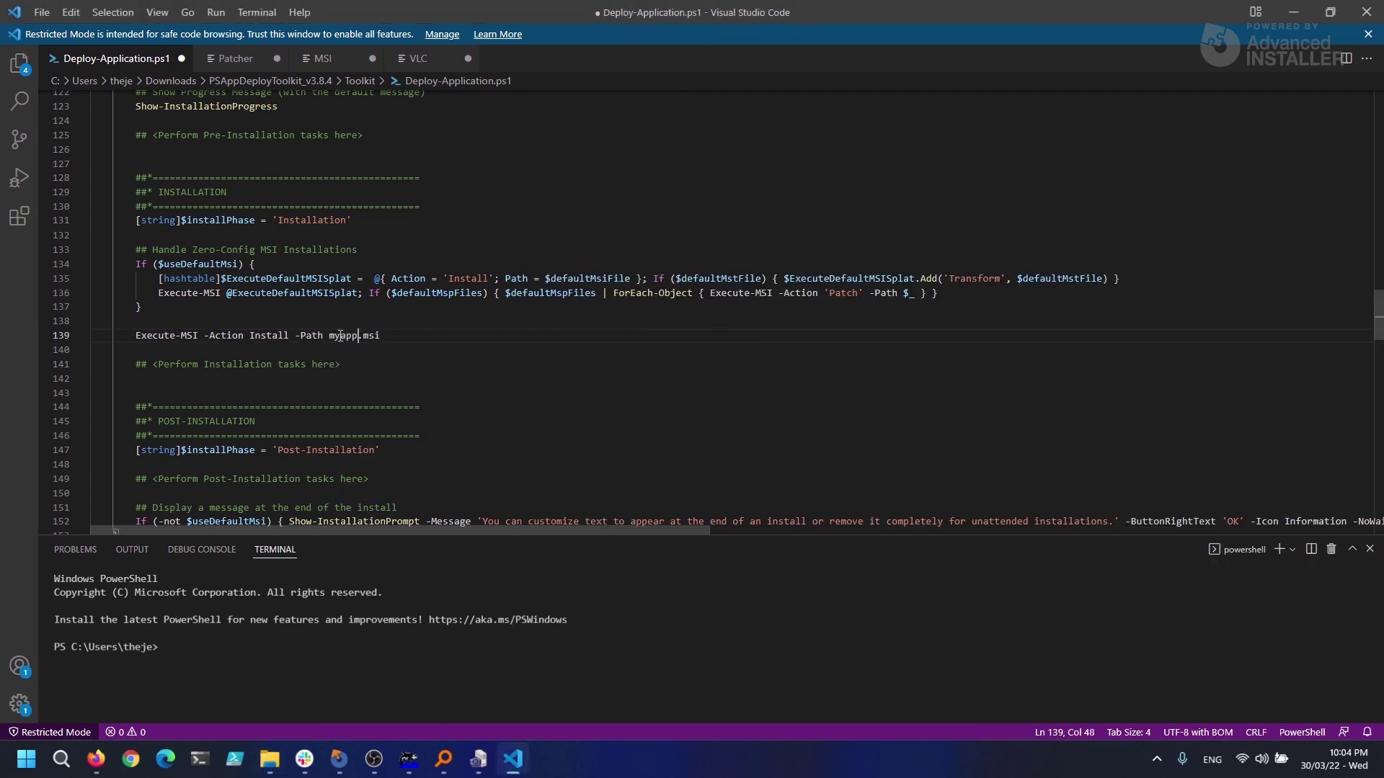
{"action": "left_click_drag", "start_coordinate": [388, 336], "coordinate": [136, 336]}
{"action": "key", "text": "ctrl+c"}
- Paste two more copies of the myapp1 install line below line 139
{"action": "left_click", "coordinate": [416, 336]}
{"action": "key", "text": "Return"}
{"action": "key", "text": "ctrl+v"}
{"action": "key", "text": "Return"}
{"action": "key", "text": "ctrl+v"}
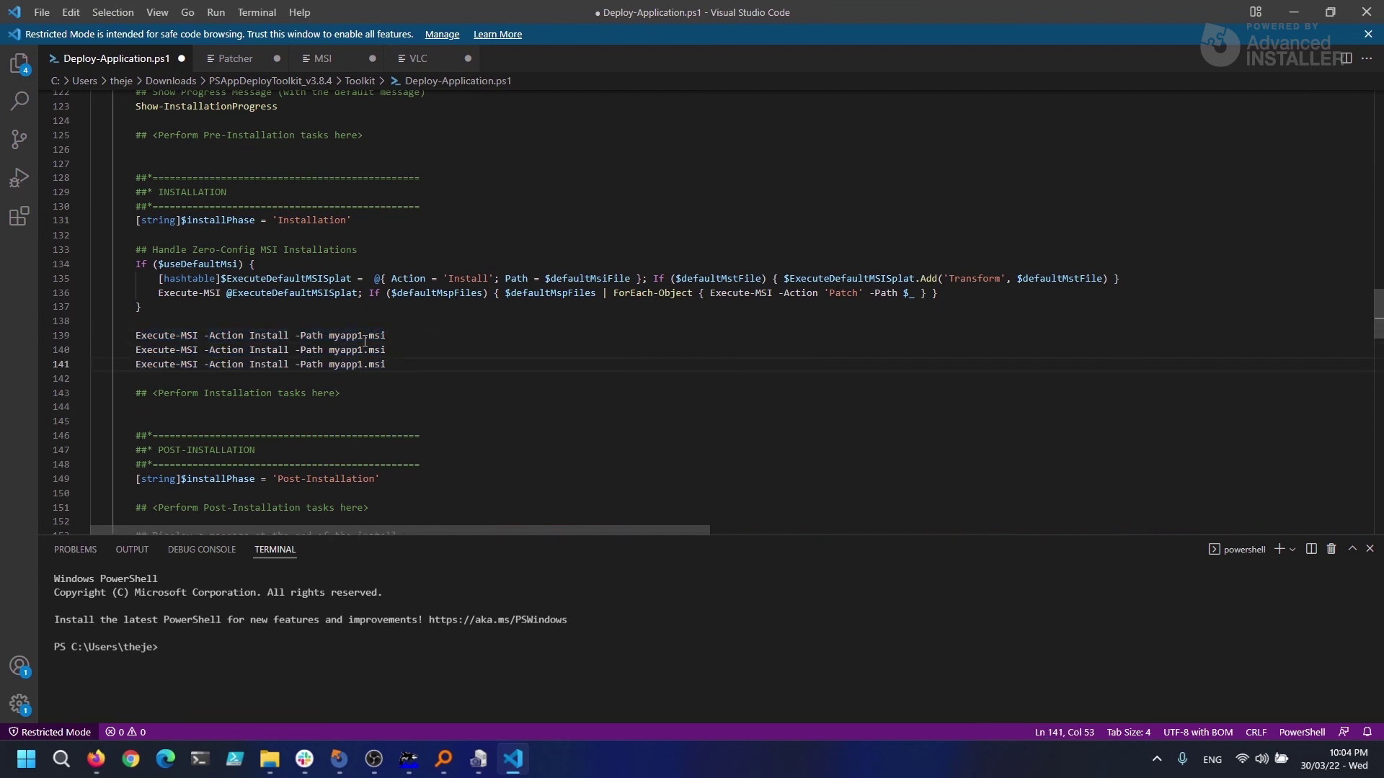